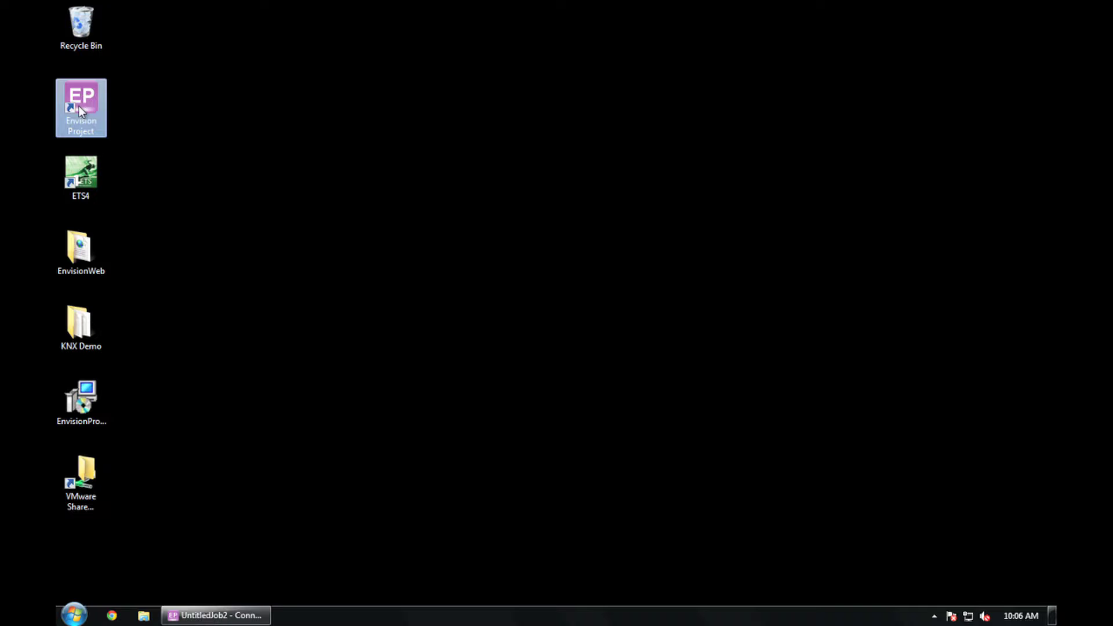
Launch EnvisionProject and create a new empty job, UntitledJob2
{"action": "double_click", "coordinate": [80, 110]}
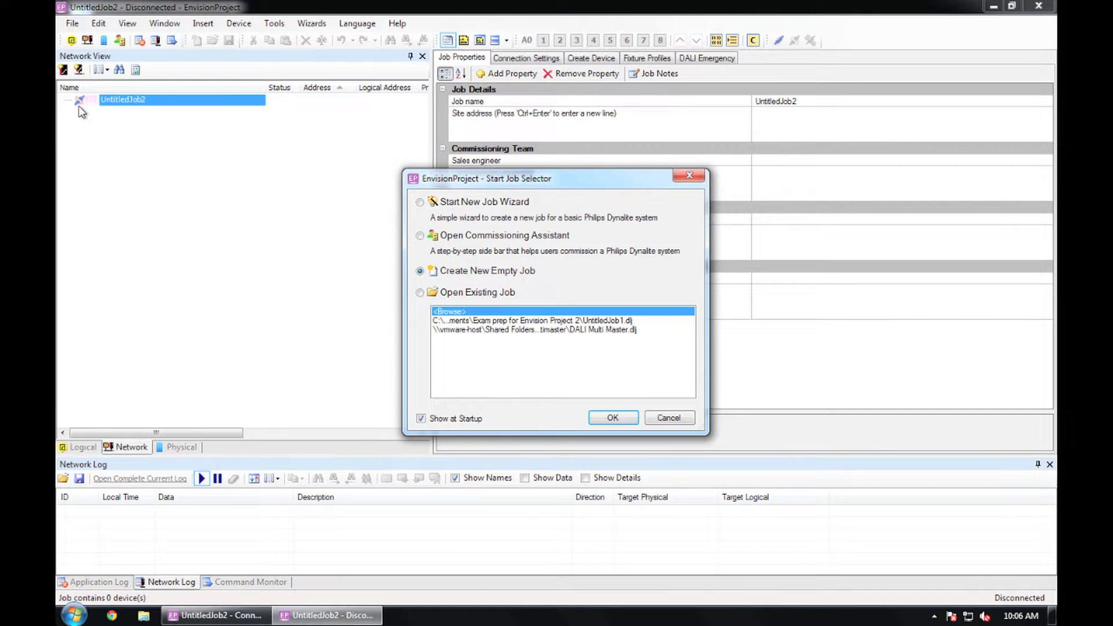
{"action": "left_click", "coordinate": [612, 419]}
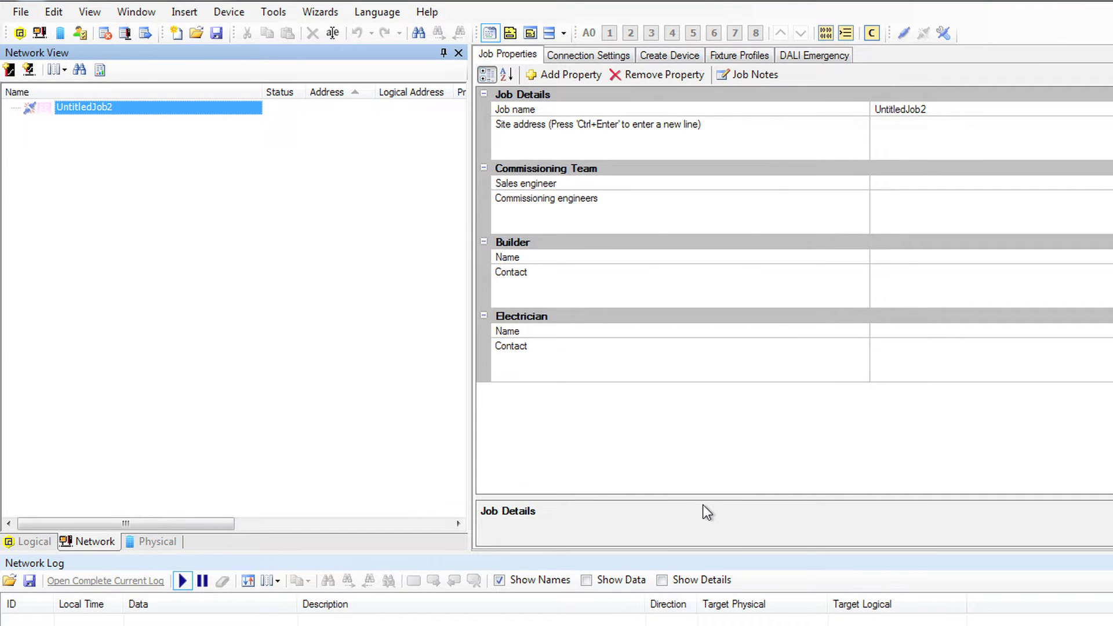
In the Logical view, insert new areas until Area 2 through Area 18 (A2–A18) exist
{"action": "left_click", "coordinate": [24, 539]}
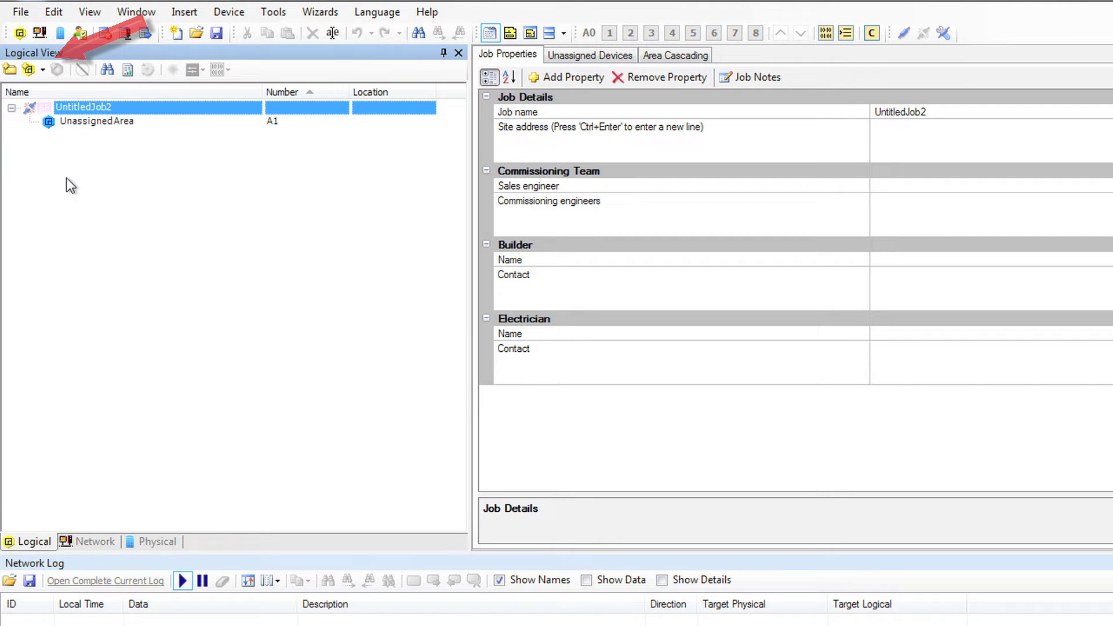
{"action": "left_click", "coordinate": [28, 69]}
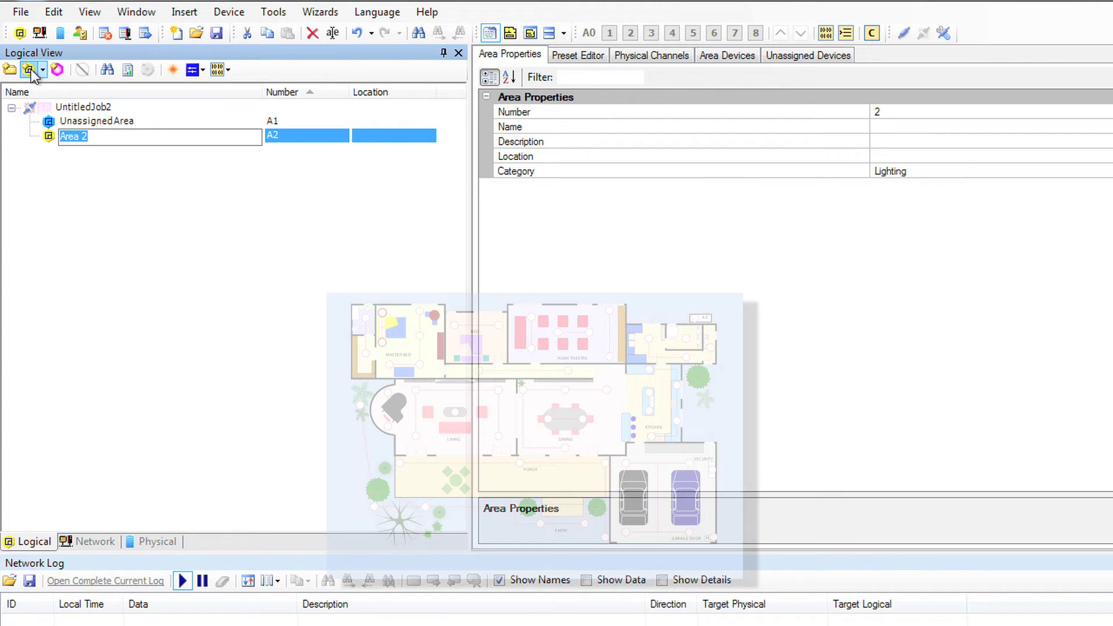
{"action": "key", "text": "ctrl+a"}
{"action": "key", "text": "ctrl+a"}
{"action": "key", "text": "ctrl+a"}
{"action": "key", "text": "ctrl+a"}
{"action": "key", "text": "ctrl+a"}
{"action": "key", "text": "ctrl+a"}
{"action": "key", "text": "ctrl+a"}
{"action": "key", "text": "ctrl+a"}
{"action": "key", "text": "ctrl+a"}
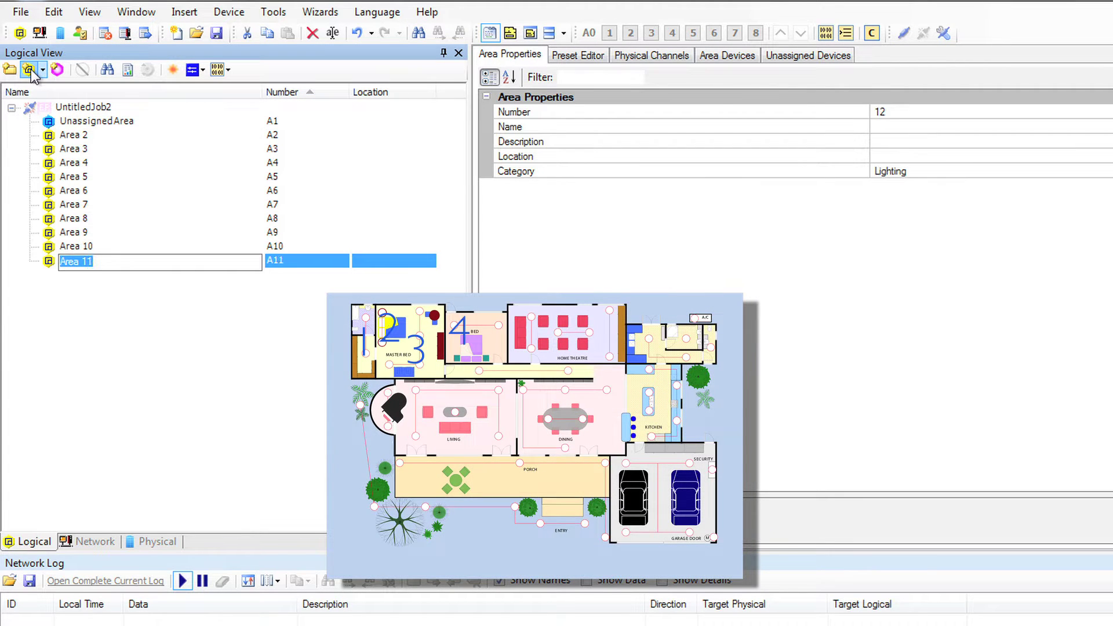
{"action": "key", "text": "ctrl+a"}
{"action": "key", "text": "ctrl+a"}
{"action": "key", "text": "ctrl+a"}
{"action": "key", "text": "ctrl+a"}
{"action": "key", "text": "ctrl+a"}
{"action": "key", "text": "ctrl+a"}
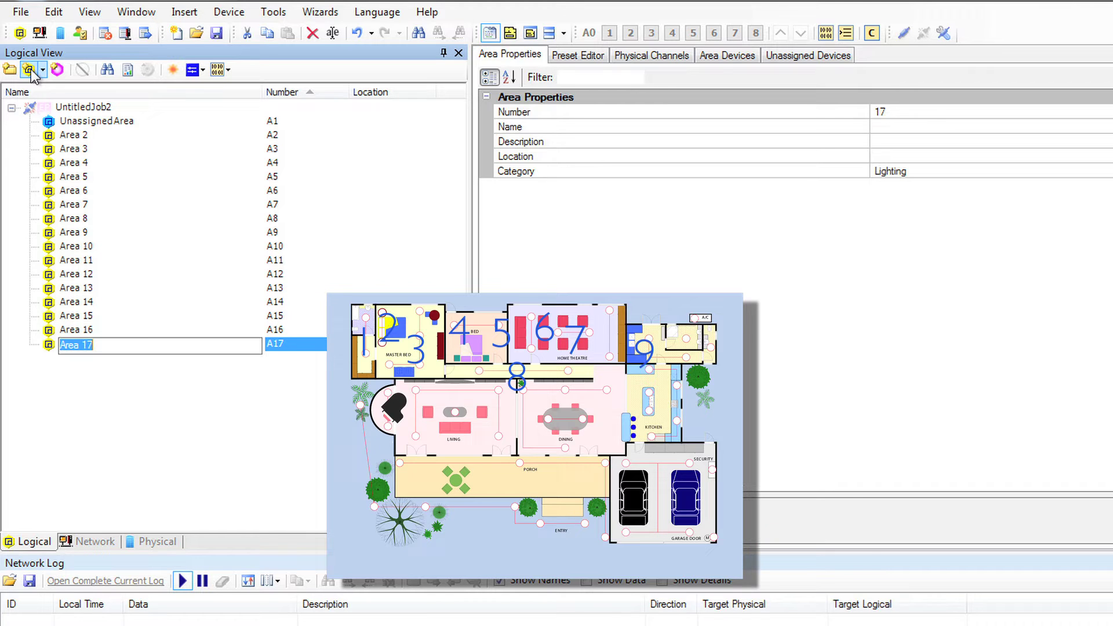
{"action": "left_click", "coordinate": [31, 70]}
{"action": "left_click", "coordinate": [84, 136]}
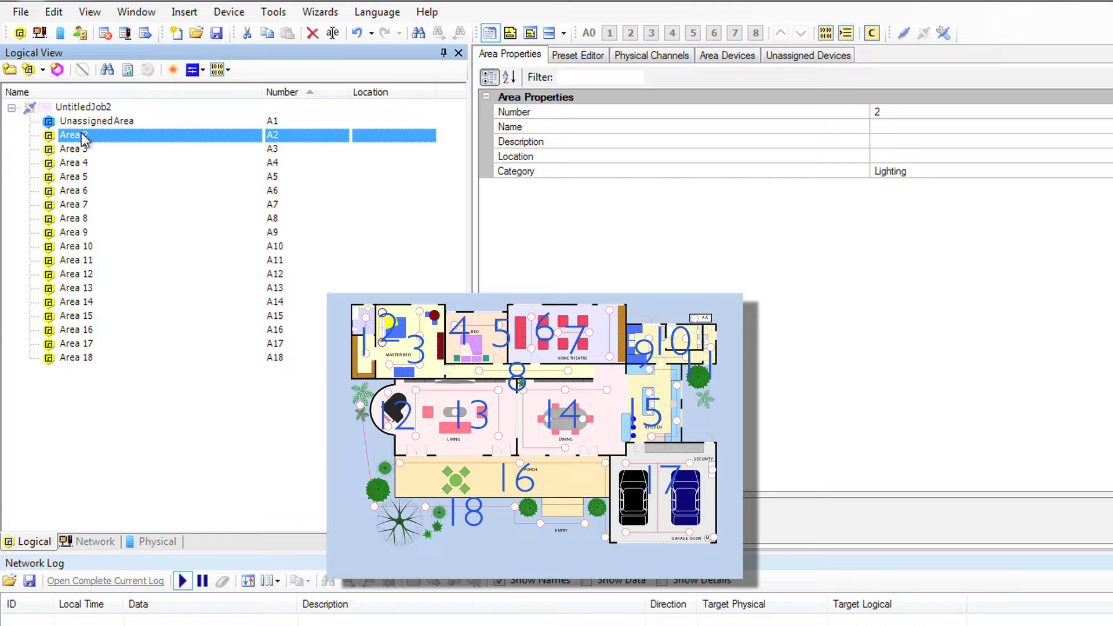
Rename Area 2 to Ensuite
{"action": "right_click", "coordinate": [84, 139]}
{"action": "left_click", "coordinate": [134, 253]}
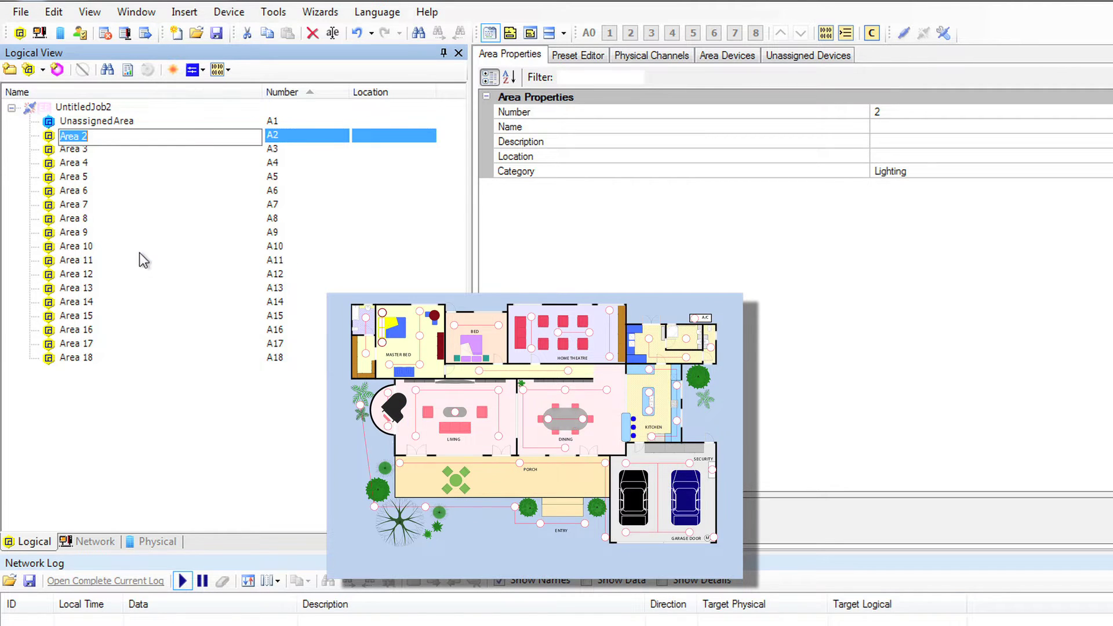
{"action": "type", "text": "Es"}
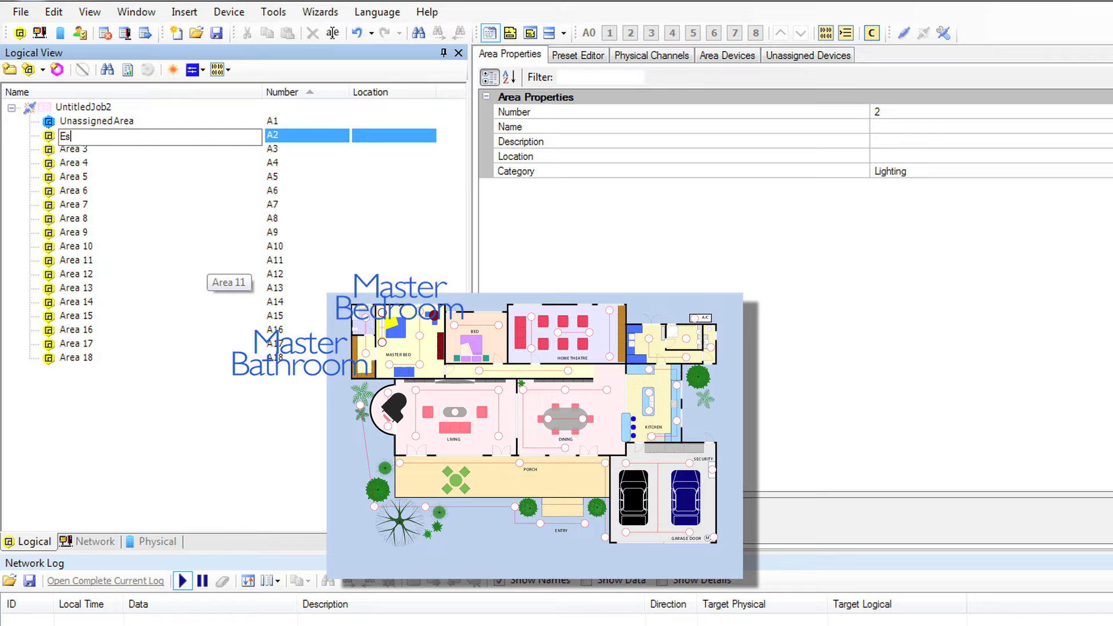
{"action": "key", "text": "BackSpace"}
{"action": "type", "text": "nsuite"}
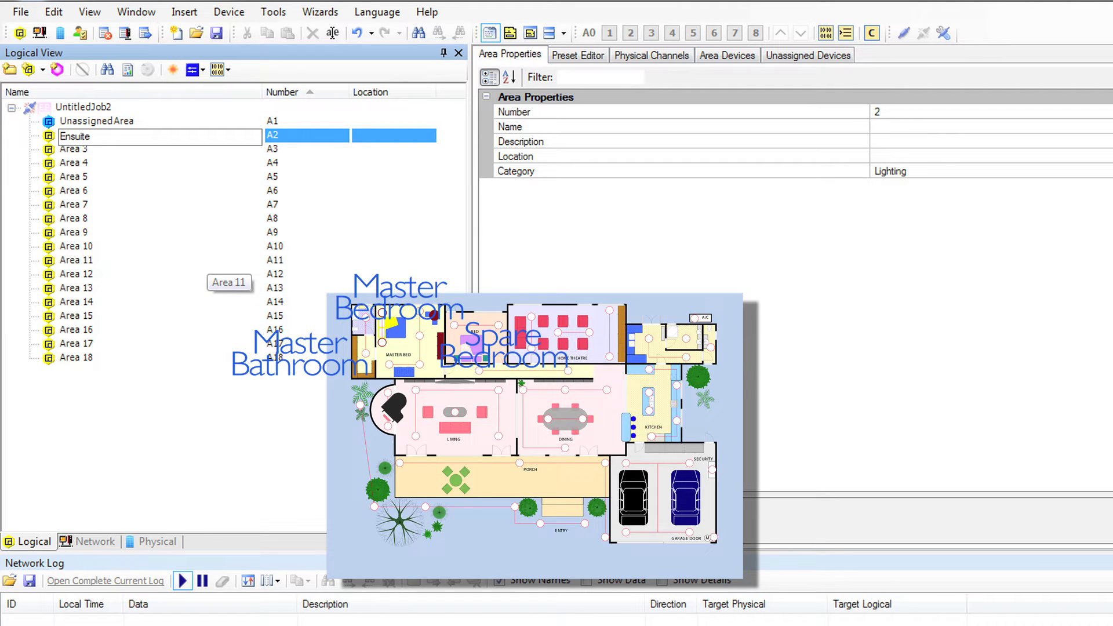
{"action": "key", "text": "Return"}
Rename Area 3 to Master Bedroom
{"action": "left_click", "coordinate": [64, 148]}
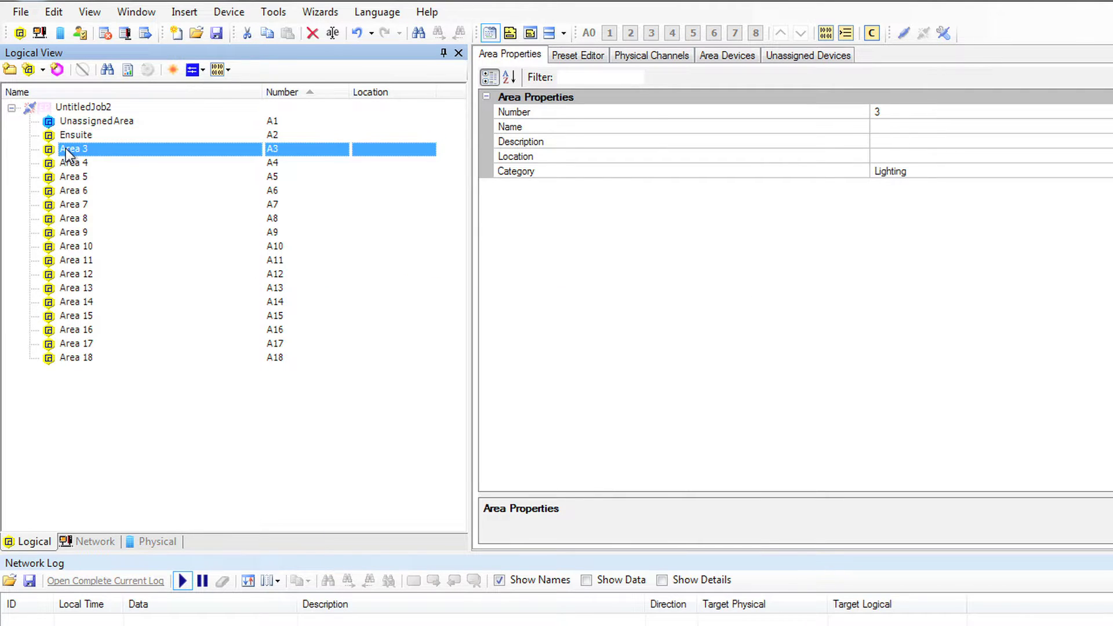
{"action": "right_click", "coordinate": [65, 149]}
{"action": "left_click", "coordinate": [127, 265]}
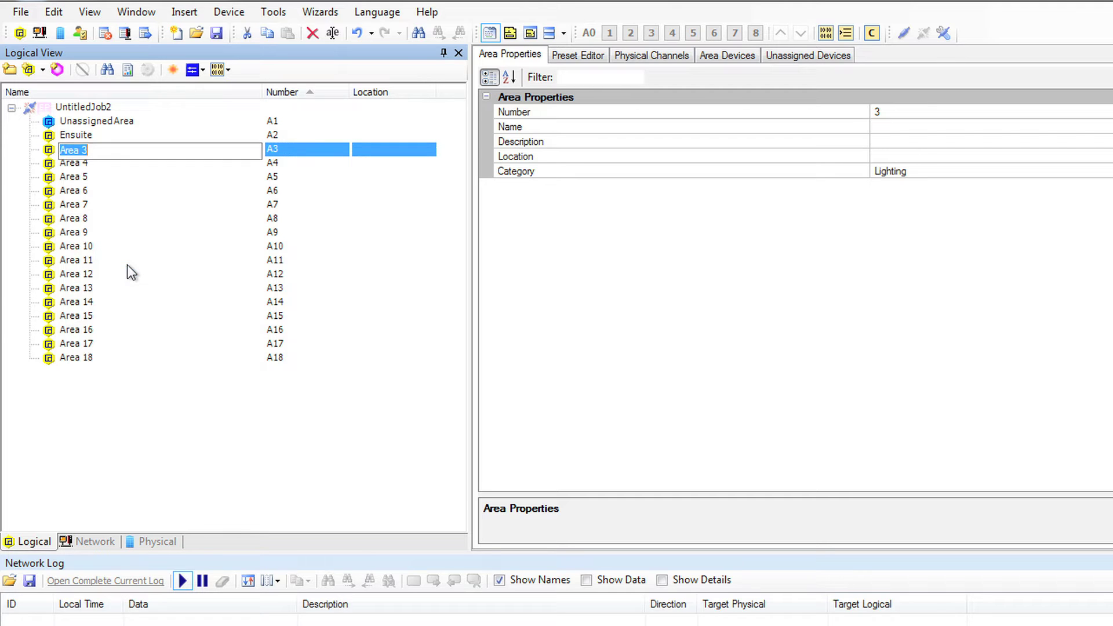
{"action": "type", "text": "Master Bedroom"}
{"action": "key", "text": "Return"}
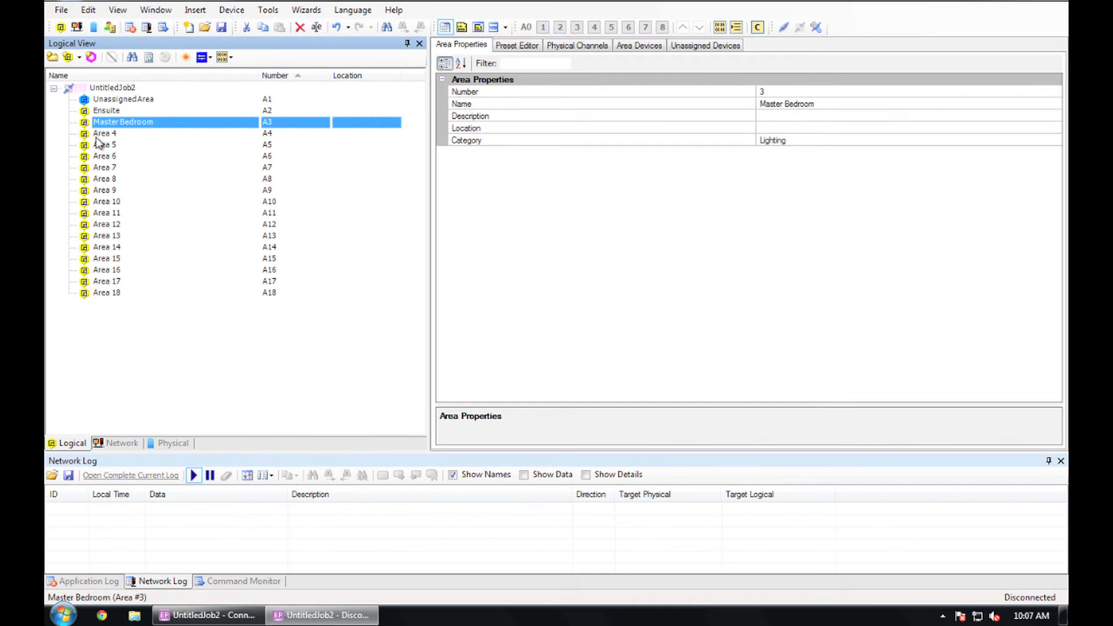
Rename Area 4 to Spare Bedroom and start renaming Area 5 to Home Theatre
{"action": "left_click", "coordinate": [64, 165]}
{"action": "right_click", "coordinate": [98, 137]}
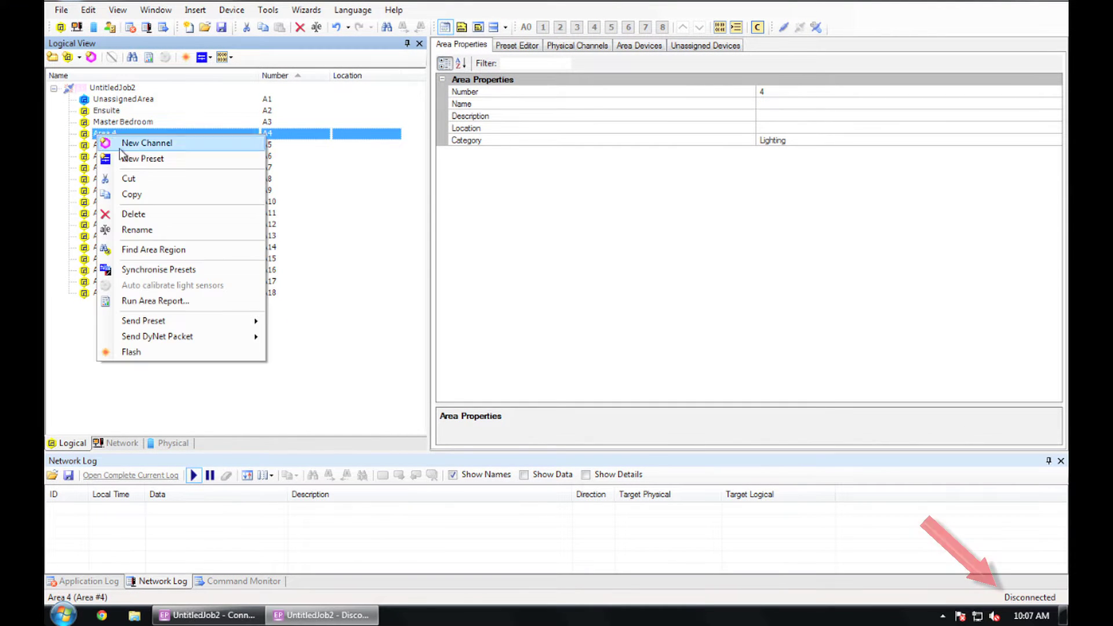
{"action": "left_click", "coordinate": [147, 232]}
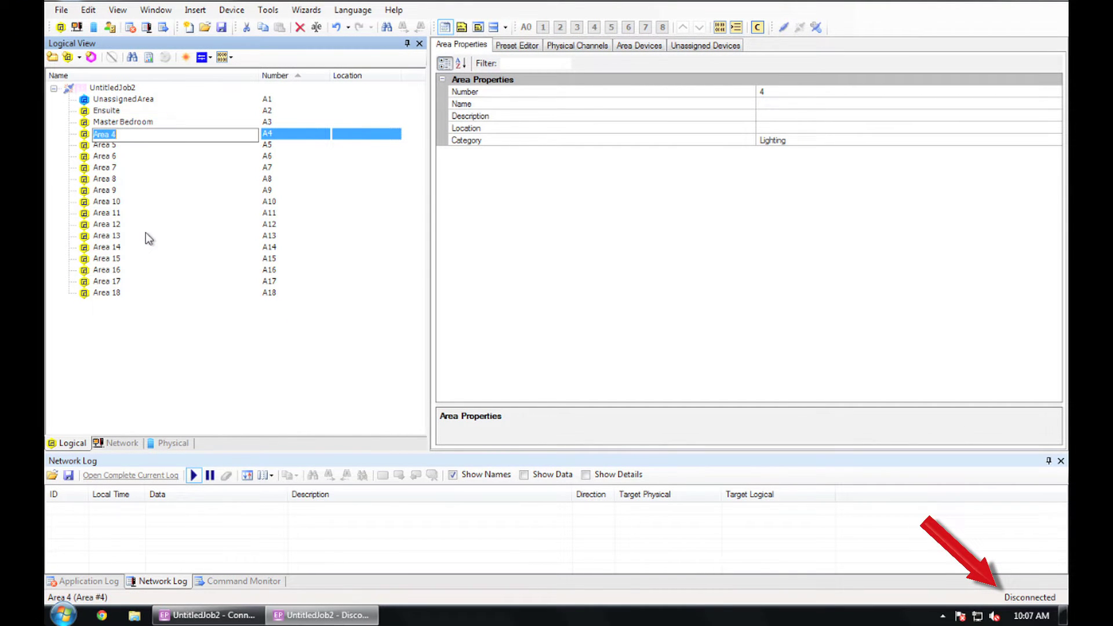
{"action": "type", "text": "Spare "}
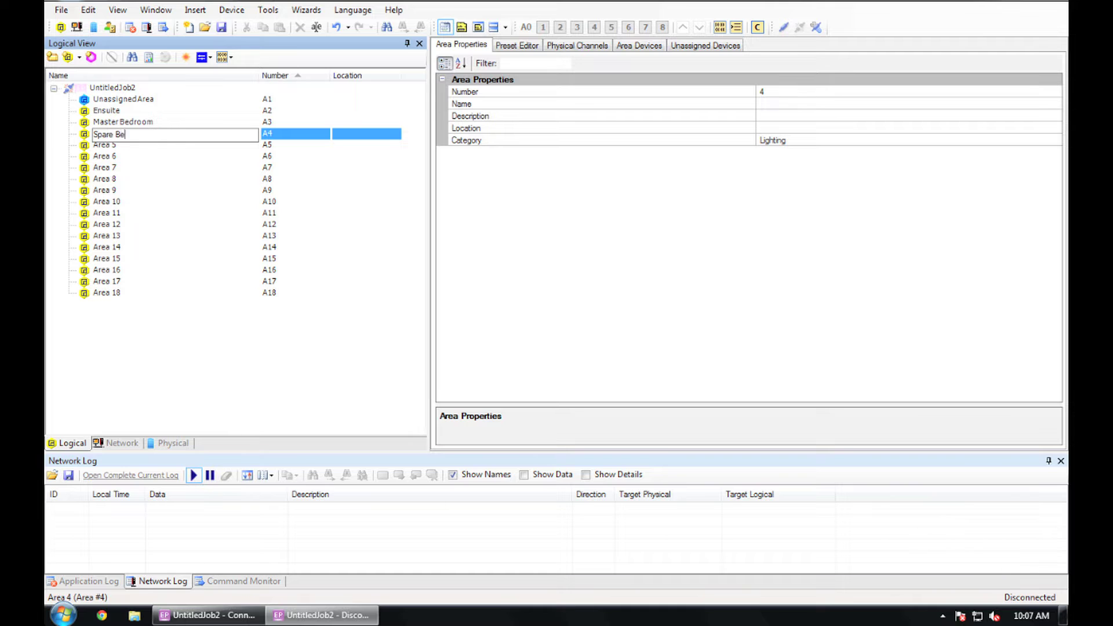
{"action": "type", "text": "Bedroom"}
{"action": "key", "text": "Return"}
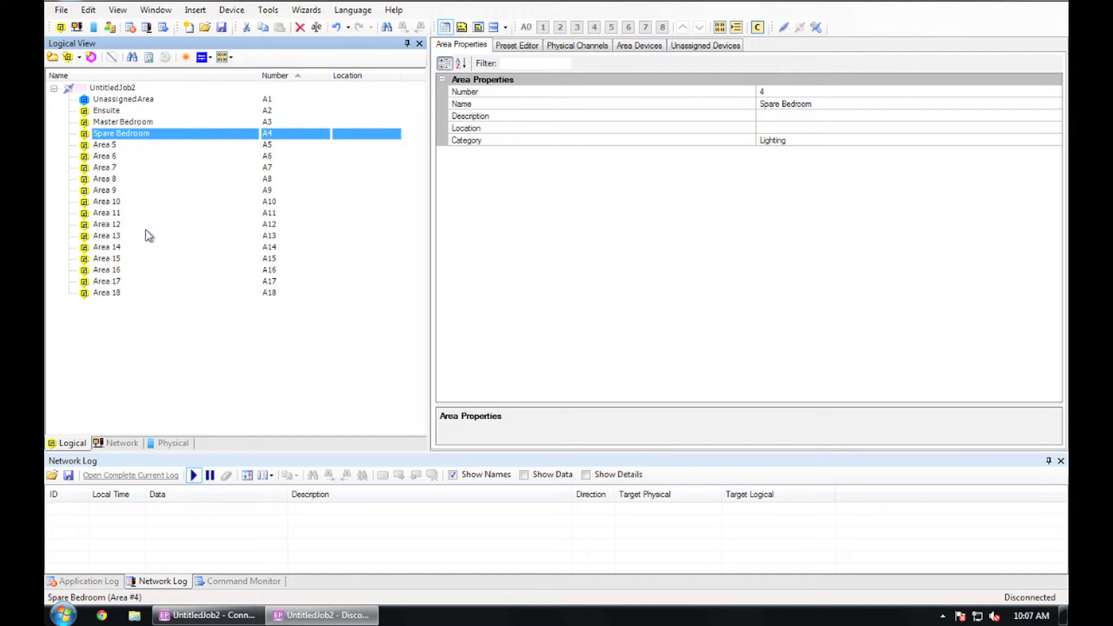
{"action": "right_click", "coordinate": [91, 144]}
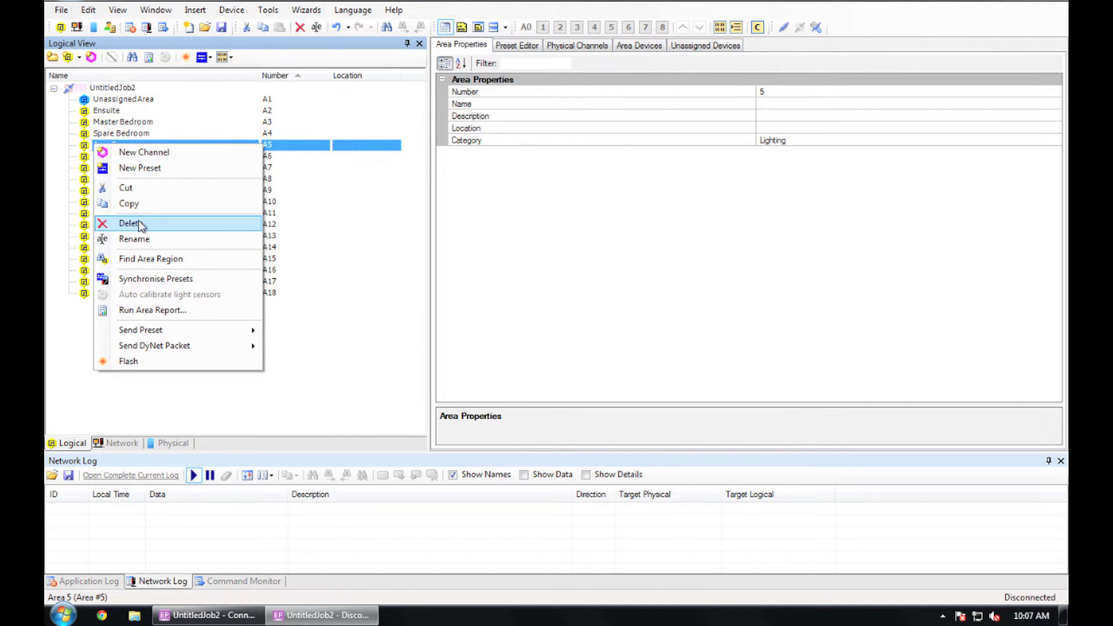
{"action": "left_click", "coordinate": [140, 240]}
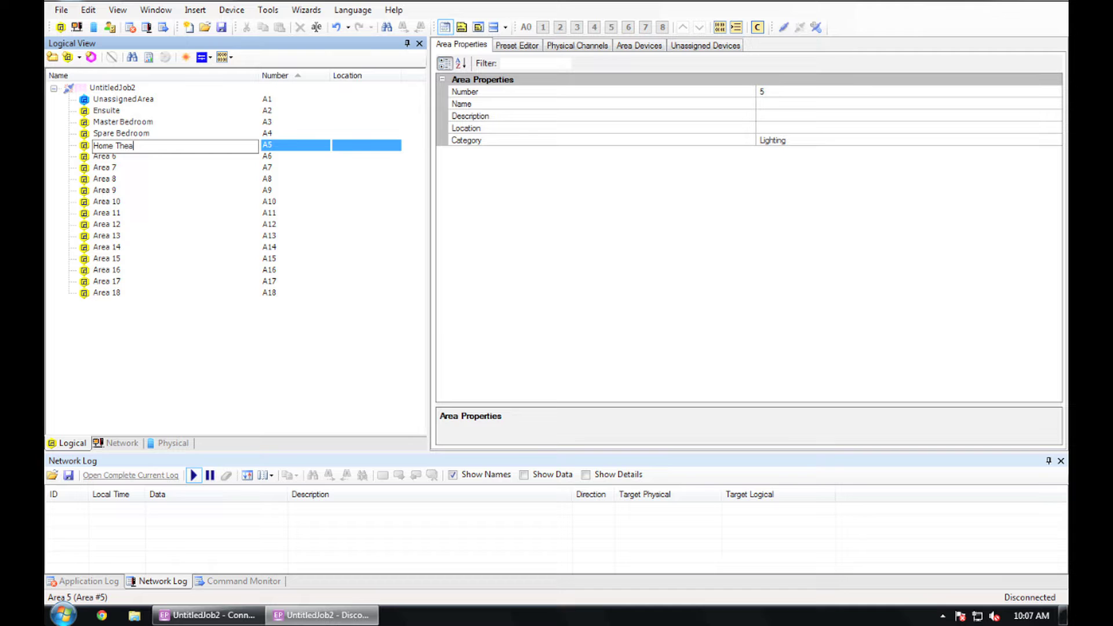
Rename areas A6–A8 to Laundry, Bathroom and Toilet
{"action": "right_click", "coordinate": [104, 156]}
{"action": "left_click", "coordinate": [142, 253]}
{"action": "type", "text": "Laundry"}
{"action": "left_click", "coordinate": [103, 169]}
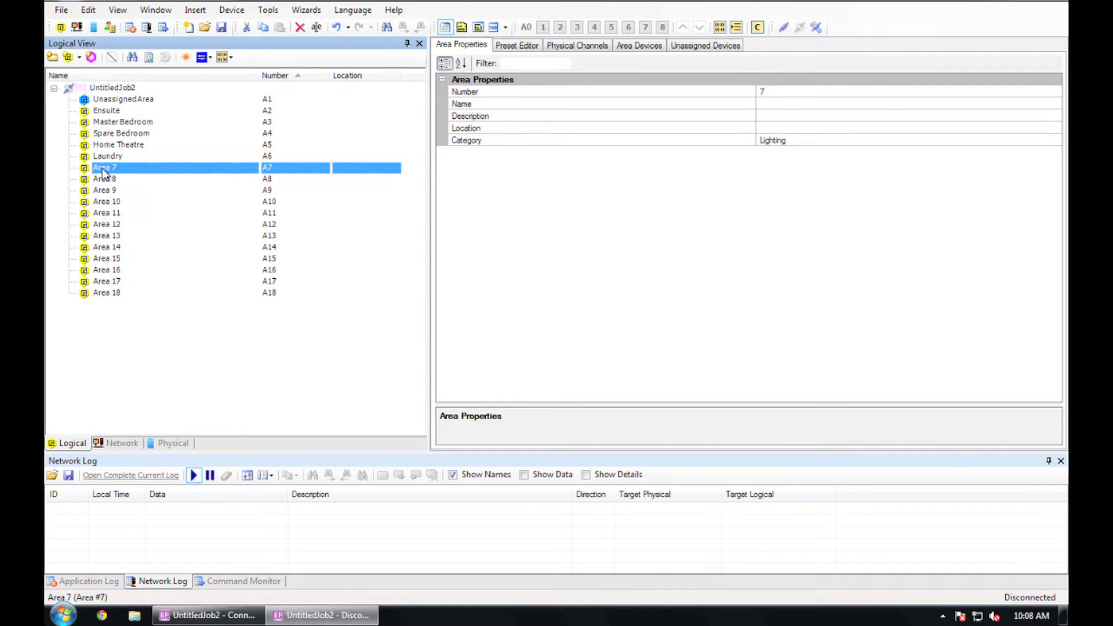
{"action": "right_click", "coordinate": [103, 169]}
{"action": "left_click", "coordinate": [142, 260]}
{"action": "type", "text": "Bathroom"}
{"action": "key", "text": "Return"}
{"action": "right_click", "coordinate": [105, 180]}
{"action": "left_click", "coordinate": [151, 276]}
{"action": "type", "text": "Toilet"}
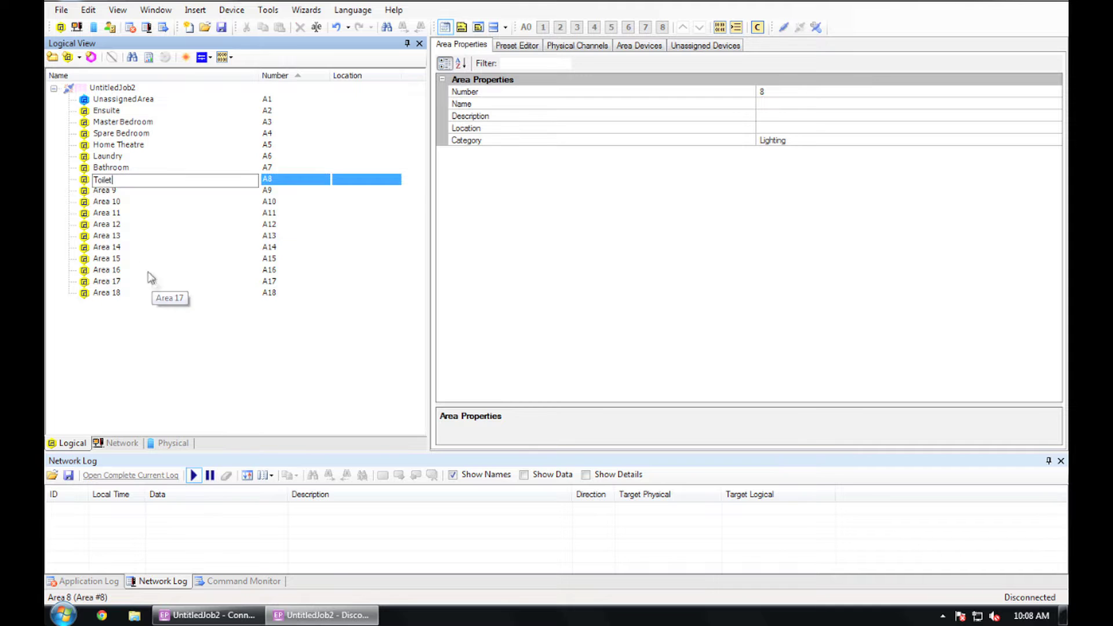
{"action": "key", "text": "Return"}
Rename areas A9–A11 to Hallway, Living Room and Dining
{"action": "right_click", "coordinate": [108, 191]}
{"action": "left_click", "coordinate": [142, 285]}
{"action": "type", "text": "Hallway"}
{"action": "key", "text": "Return"}
{"action": "right_click", "coordinate": [94, 200]}
{"action": "left_click", "coordinate": [143, 295]}
{"action": "type", "text": "Li"}
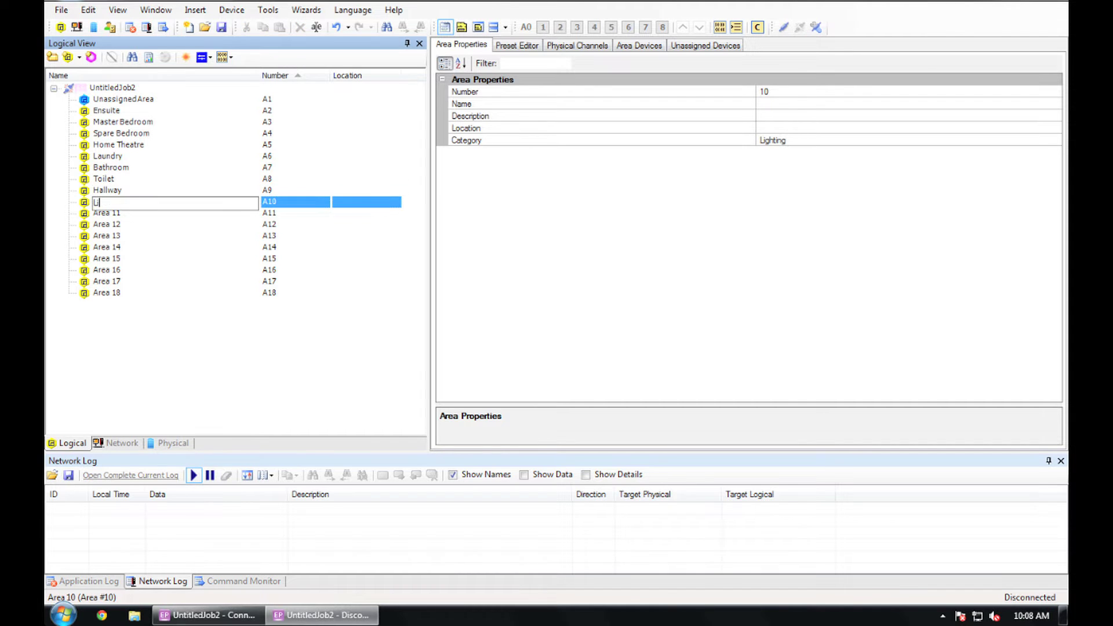
{"action": "type", "text": "ving Room"}
{"action": "key", "text": "Return"}
{"action": "right_click", "coordinate": [120, 214]}
{"action": "left_click", "coordinate": [154, 313]}
{"action": "type", "text": "Dining"}
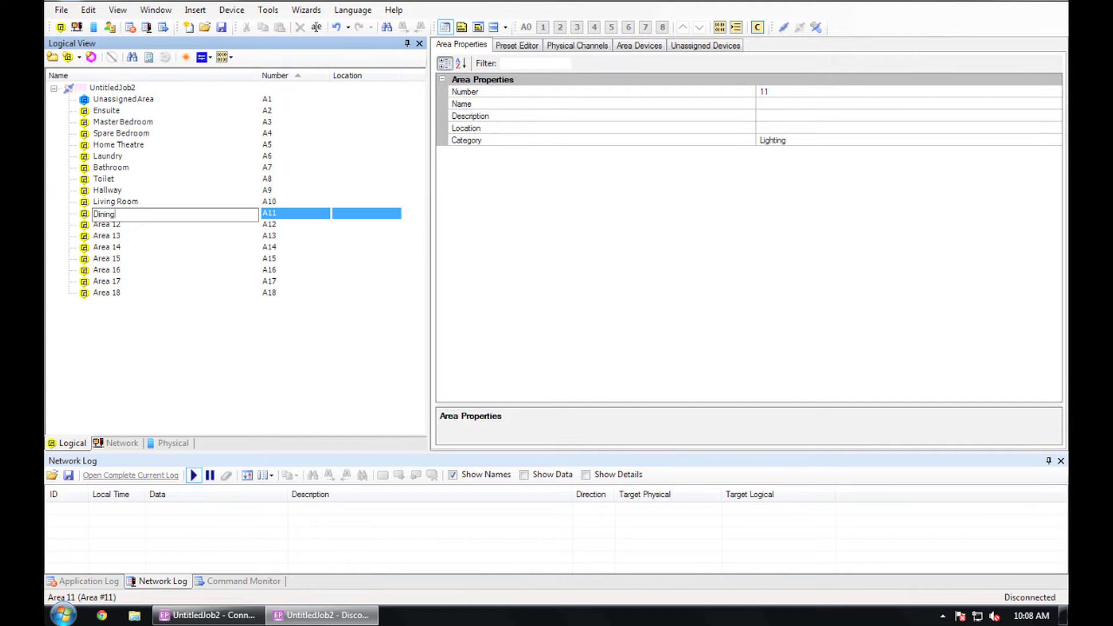
{"action": "key", "text": "Return"}
Rename areas A12–A14 to Kitchen, Porch and Entry
{"action": "right_click", "coordinate": [122, 224]}
{"action": "left_click", "coordinate": [163, 319]}
{"action": "type", "text": "Kitchen"}
{"action": "key", "text": "Return"}
{"action": "right_click", "coordinate": [119, 235]}
{"action": "left_click", "coordinate": [137, 329]}
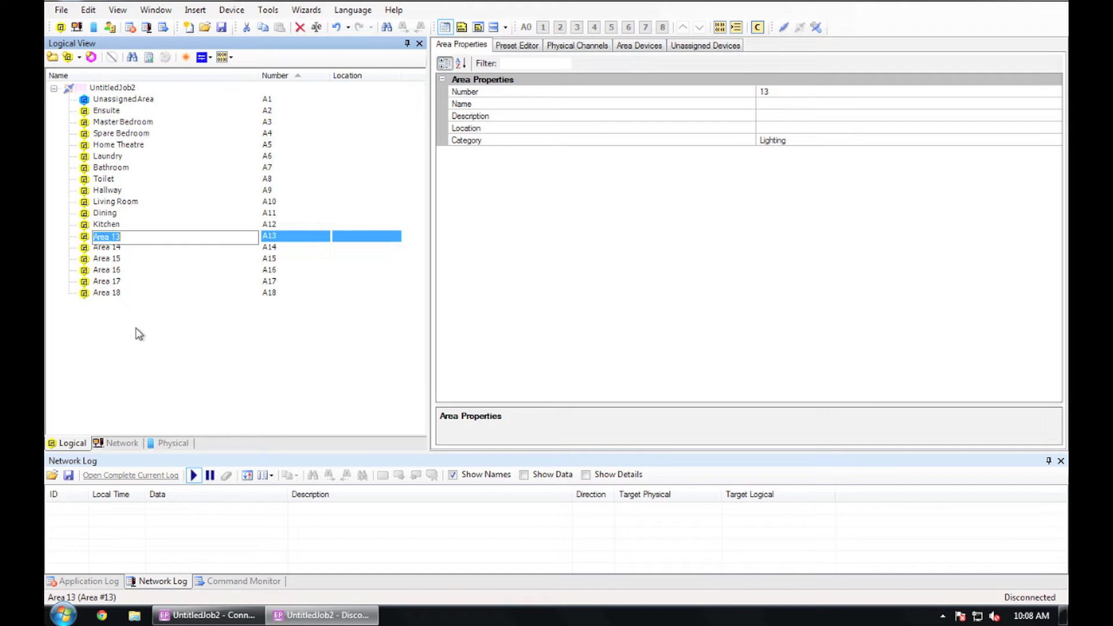
{"action": "type", "text": "Porch"}
{"action": "key", "text": "Return"}
{"action": "right_click", "coordinate": [100, 247]}
{"action": "left_click", "coordinate": [138, 341]}
{"action": "type", "text": "Entry"}
{"action": "key", "text": "Return"}
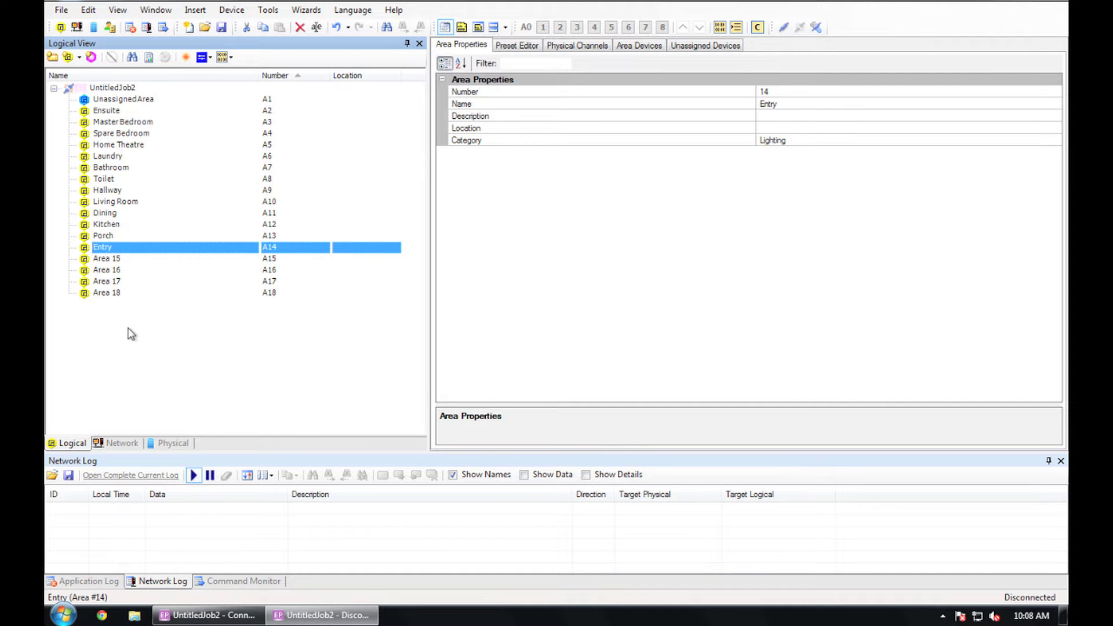
Rename areas A15 and A16 to Garage Door and Garage
{"action": "right_click", "coordinate": [110, 259]}
{"action": "left_click", "coordinate": [147, 355]}
{"action": "type", "text": "Garage Door"}
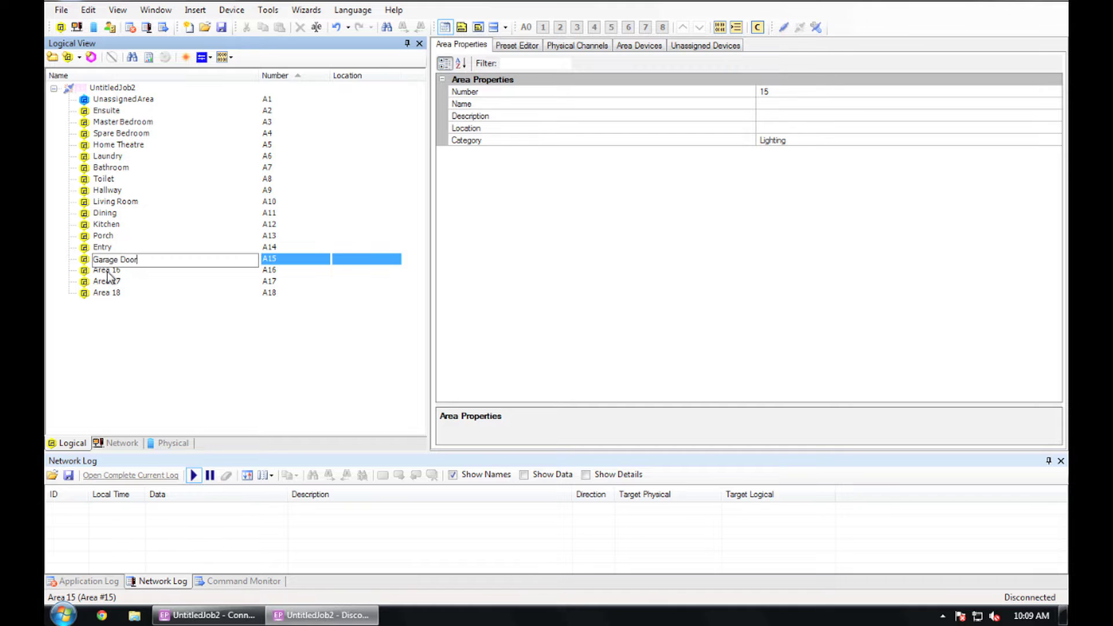
{"action": "key", "text": "Return"}
{"action": "right_click", "coordinate": [107, 270]}
{"action": "left_click", "coordinate": [139, 365]}
{"action": "type", "text": "Garage"}
{"action": "key", "text": "Return"}
Rename areas A17 and A18 to A/C and Security
{"action": "right_click", "coordinate": [102, 281]}
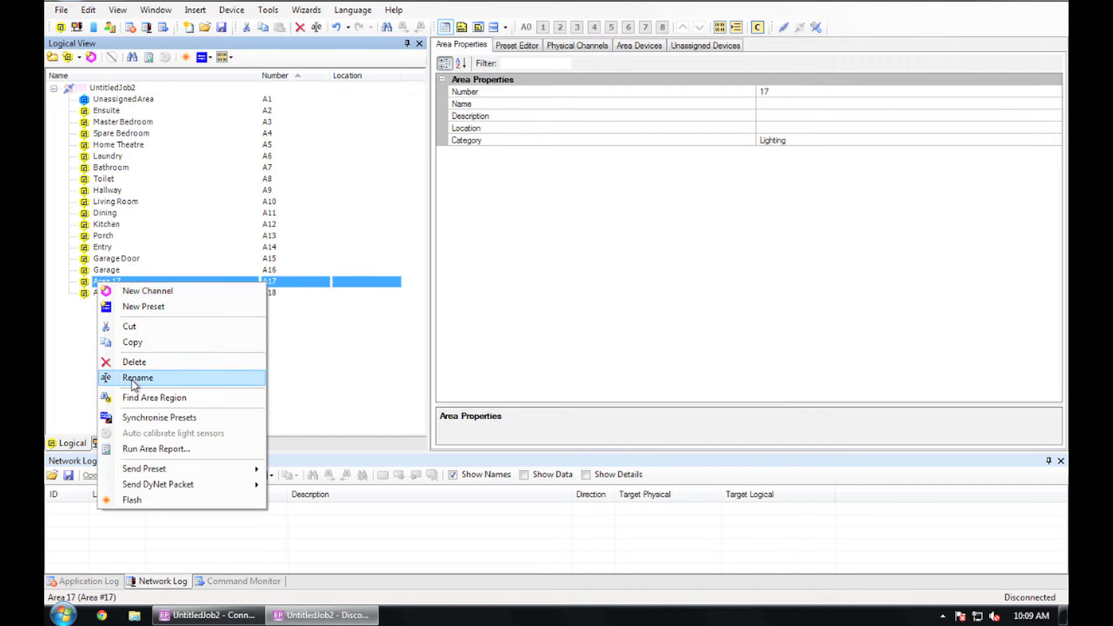
{"action": "left_click", "coordinate": [153, 377]}
{"action": "type", "text": "A/C"}
{"action": "key", "text": "Return"}
{"action": "right_click", "coordinate": [98, 294]}
{"action": "left_click", "coordinate": [135, 390]}
{"action": "type", "text": "Security"}
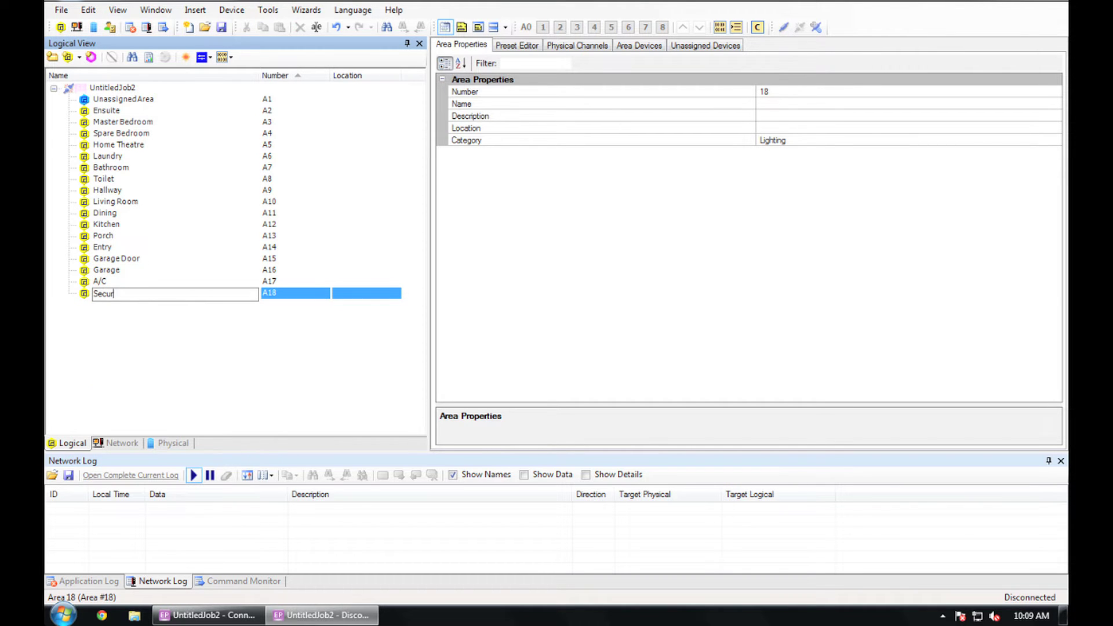
{"action": "key", "text": "Return"}
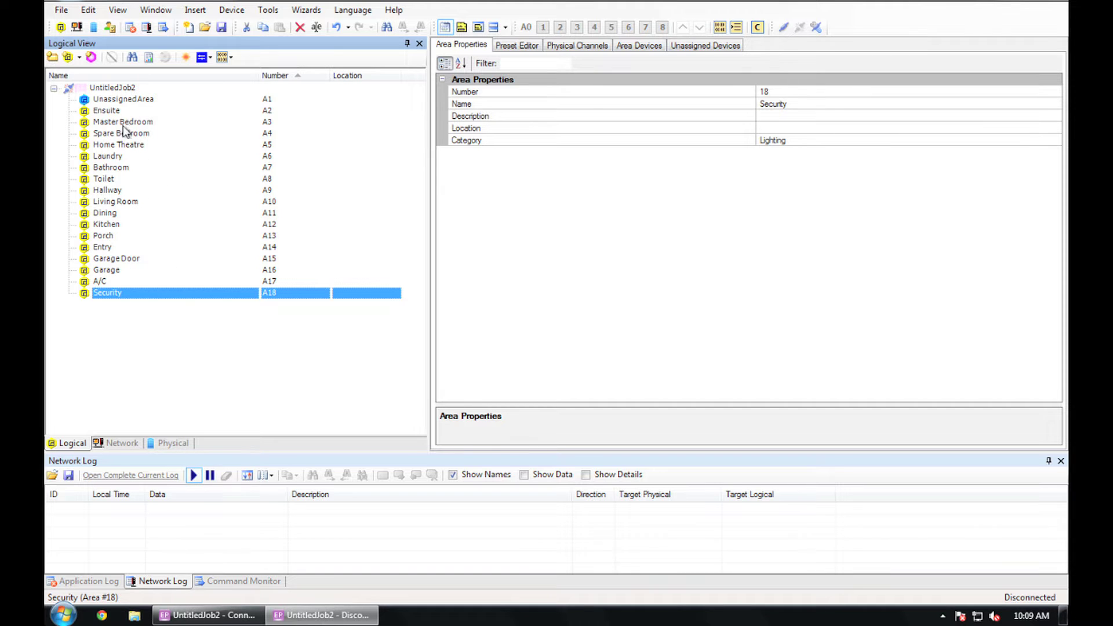
Add a logical channel named D/L under the Ensuite area
{"action": "left_click", "coordinate": [108, 111]}
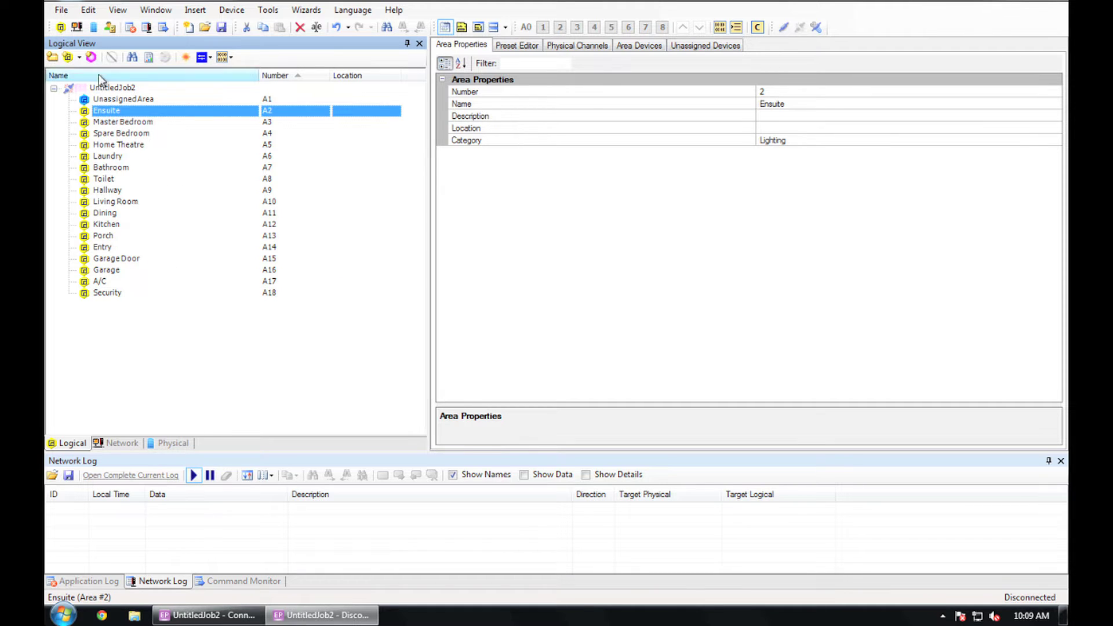
{"action": "left_click", "coordinate": [92, 58]}
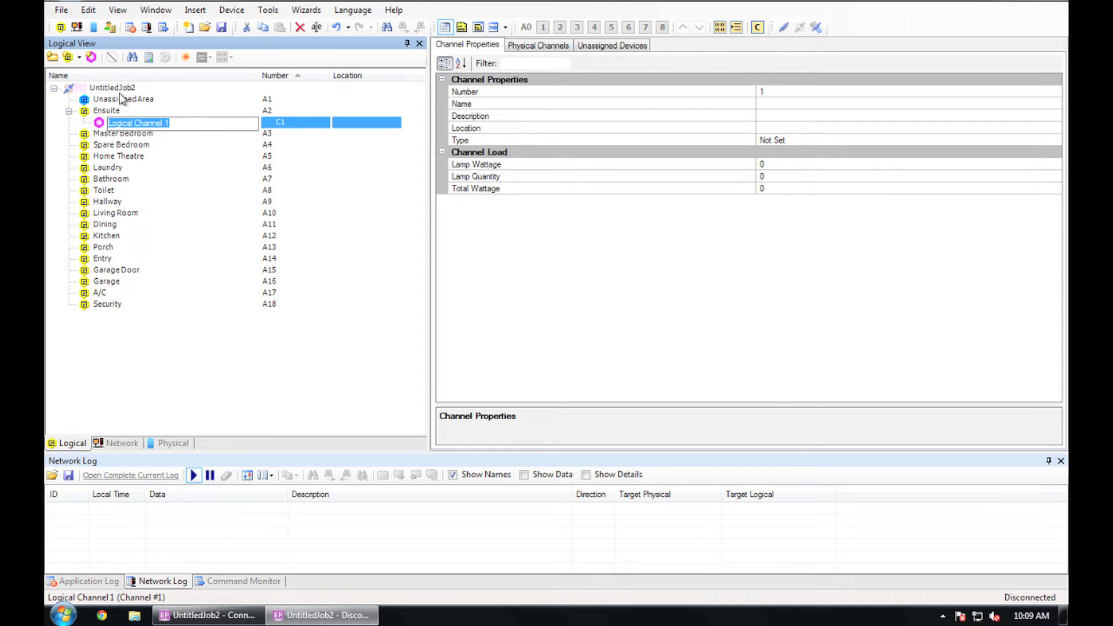
{"action": "type", "text": "D/L"}
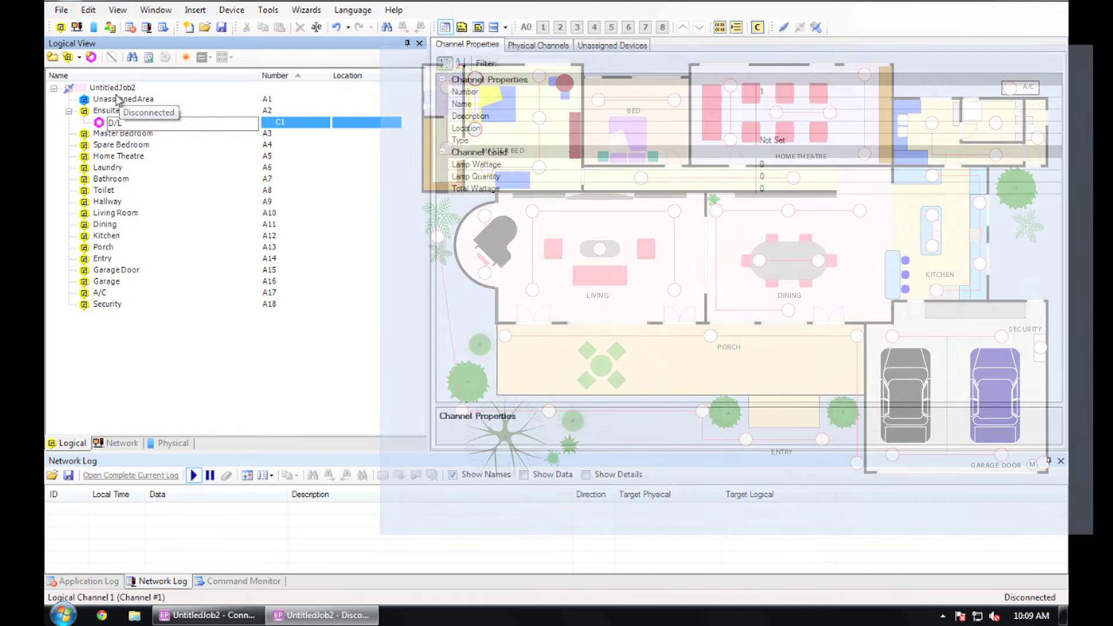
Add two logical channels under Master Bedroom and name the first Bedside
{"action": "left_click", "coordinate": [124, 134]}
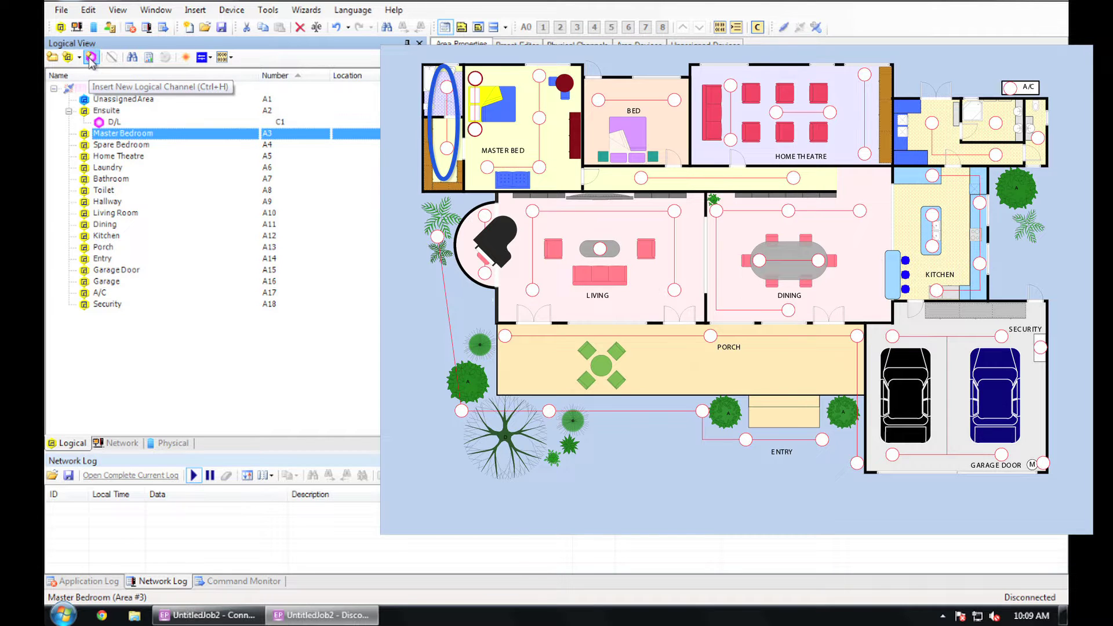
{"action": "left_click", "coordinate": [91, 58]}
{"action": "left_click", "coordinate": [137, 144]}
{"action": "right_click", "coordinate": [137, 144]}
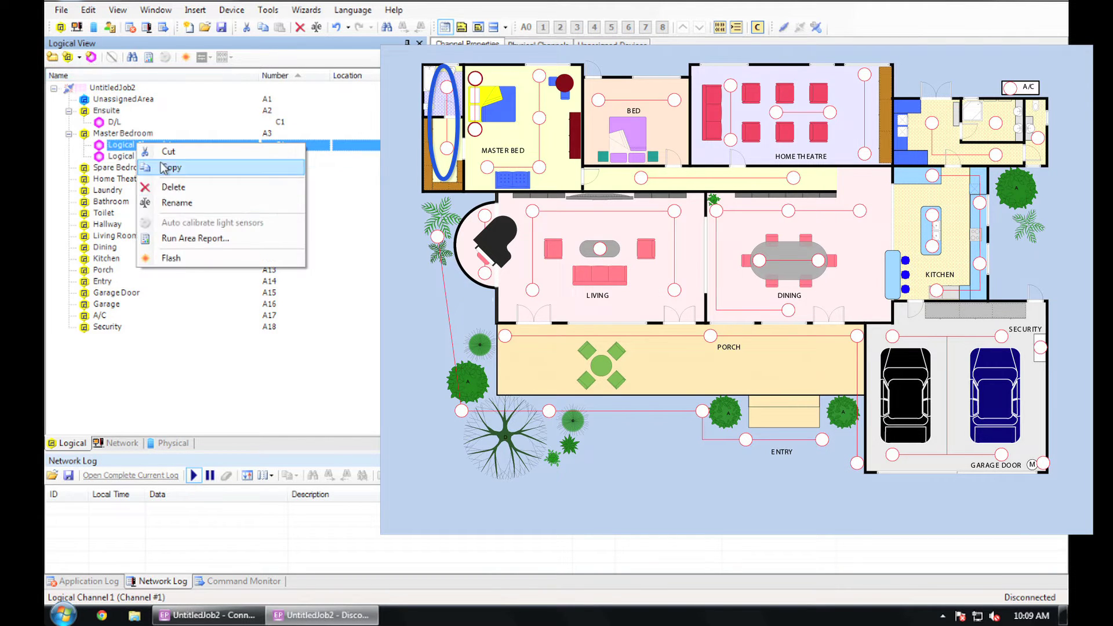
{"action": "left_click", "coordinate": [180, 202]}
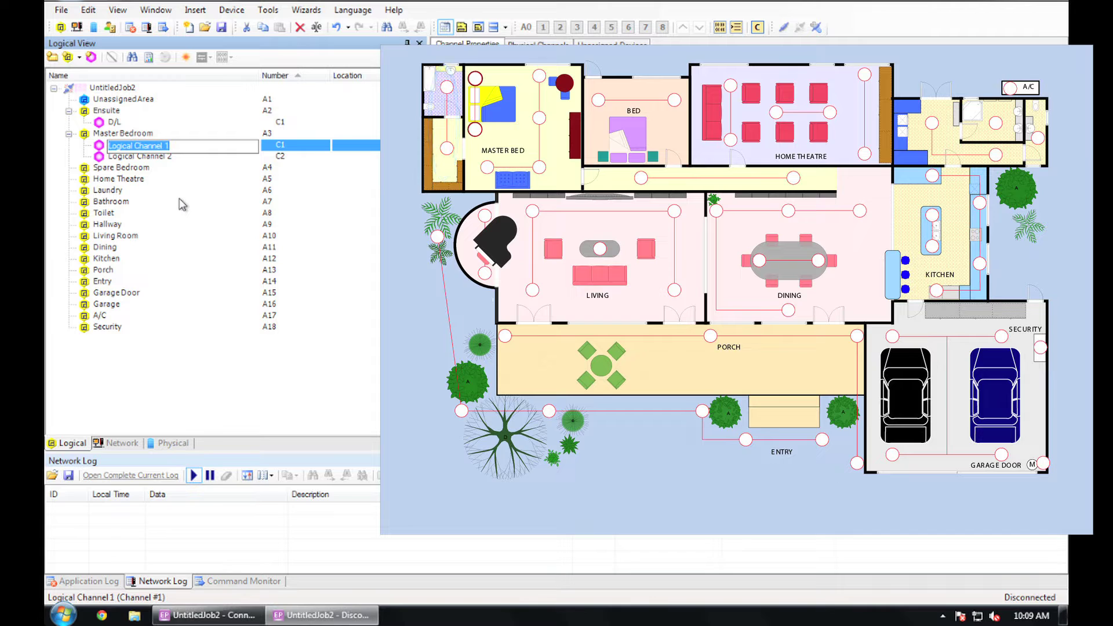
{"action": "type", "text": "Bedside"}
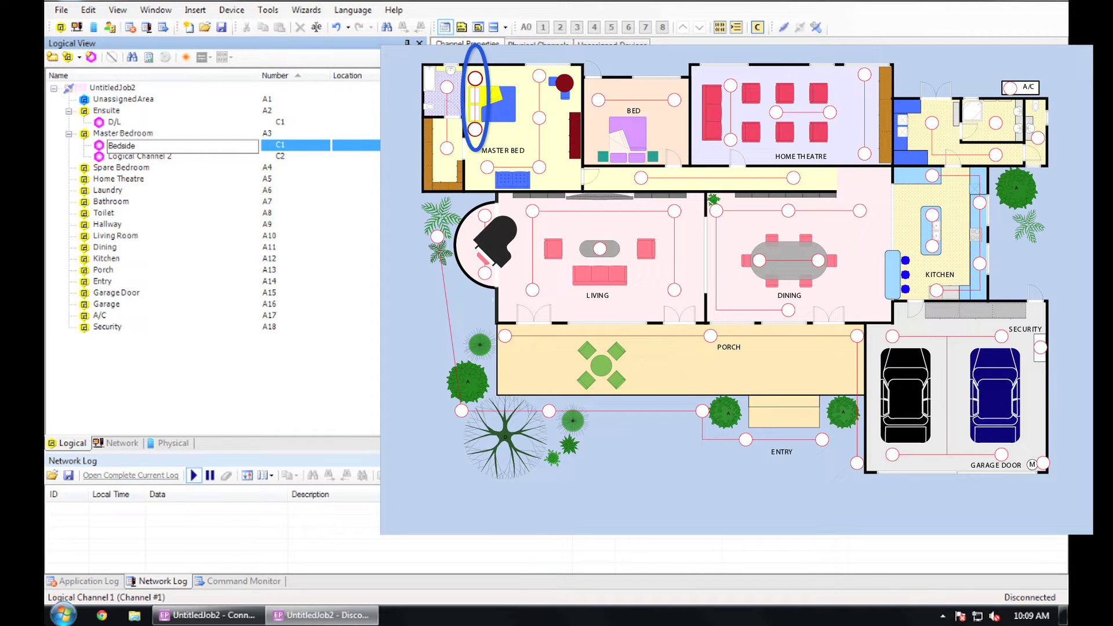
Rename Master Bedroom's second logical channel to D/L
{"action": "left_click", "coordinate": [154, 156]}
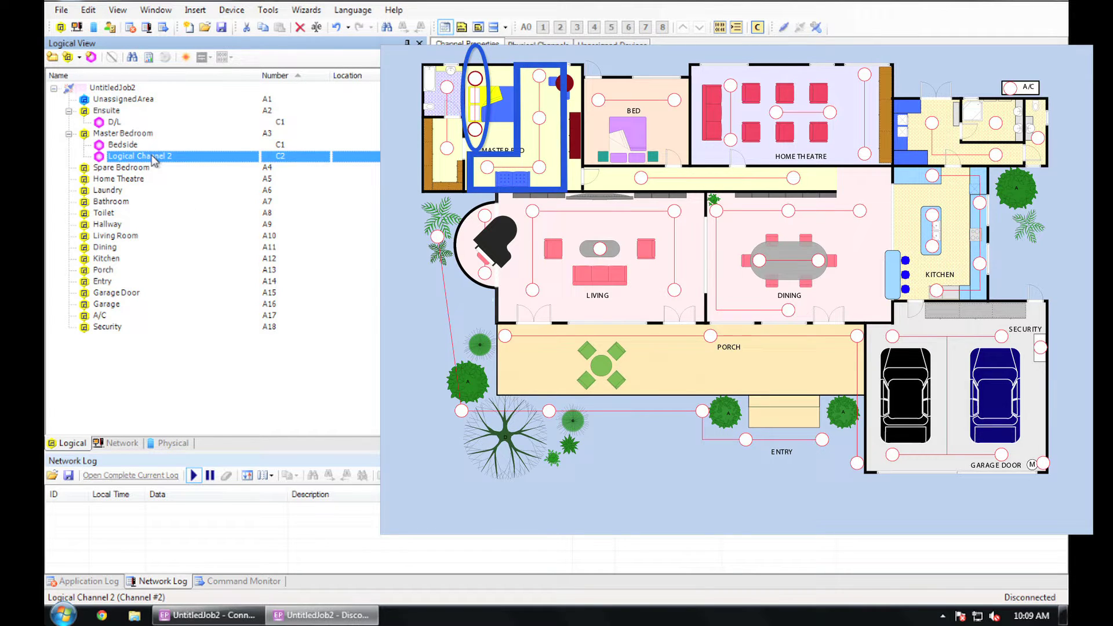
{"action": "right_click", "coordinate": [154, 160]}
{"action": "left_click", "coordinate": [200, 218]}
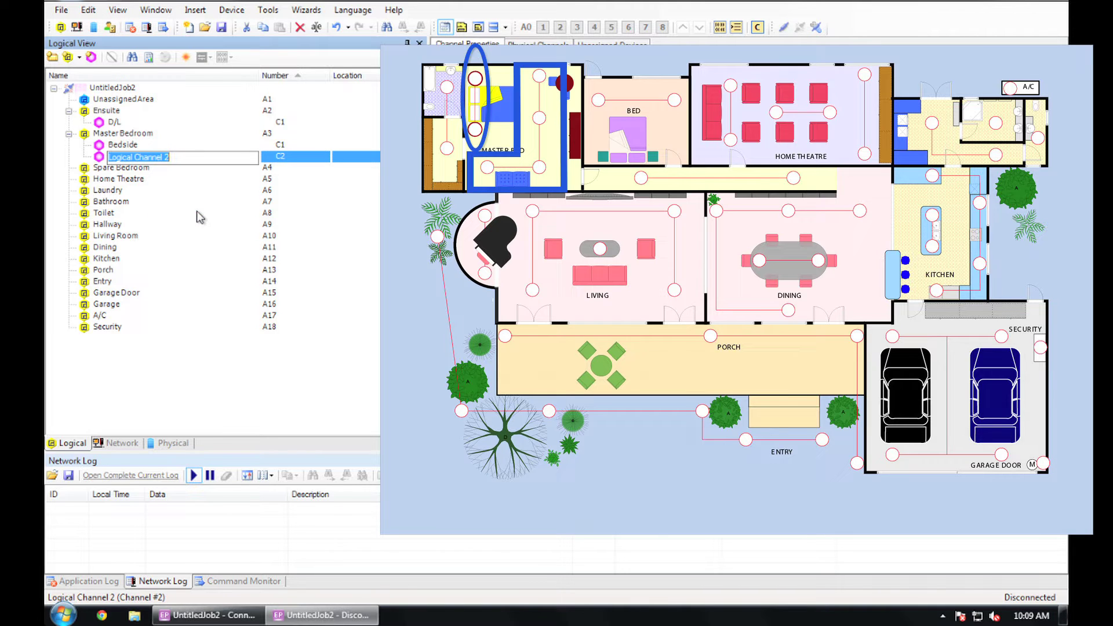
{"action": "type", "text": "D/L"}
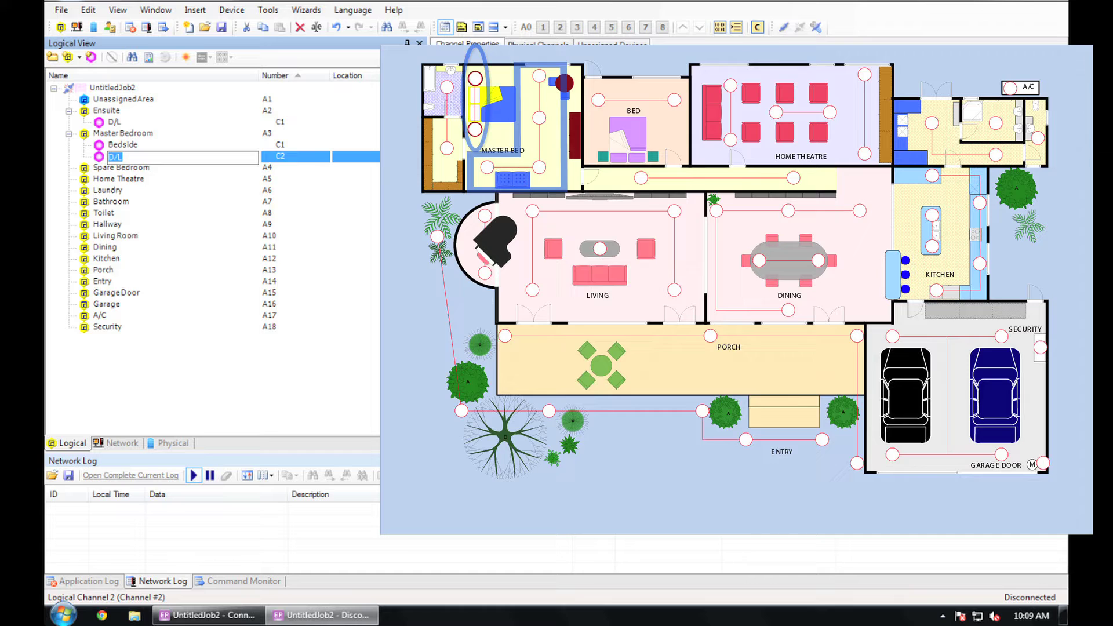
{"action": "right_click", "coordinate": [112, 157]}
Add a channel named D/L under Spare Bedroom using the copied D/L name
{"action": "left_click", "coordinate": [140, 196]}
{"action": "left_click", "coordinate": [123, 168]}
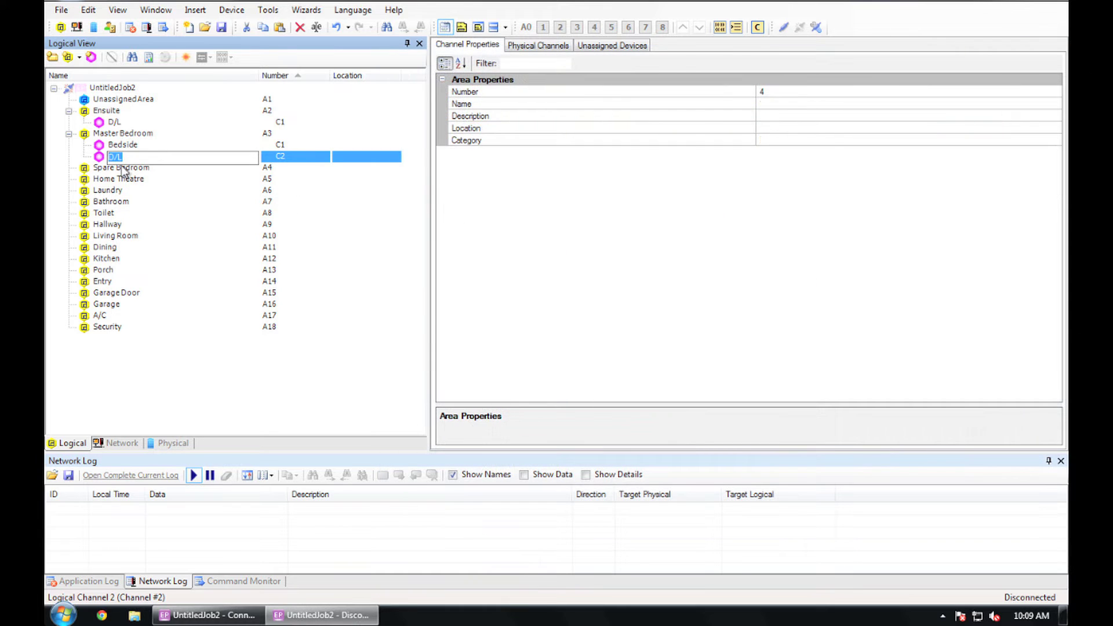
{"action": "left_click", "coordinate": [91, 57]}
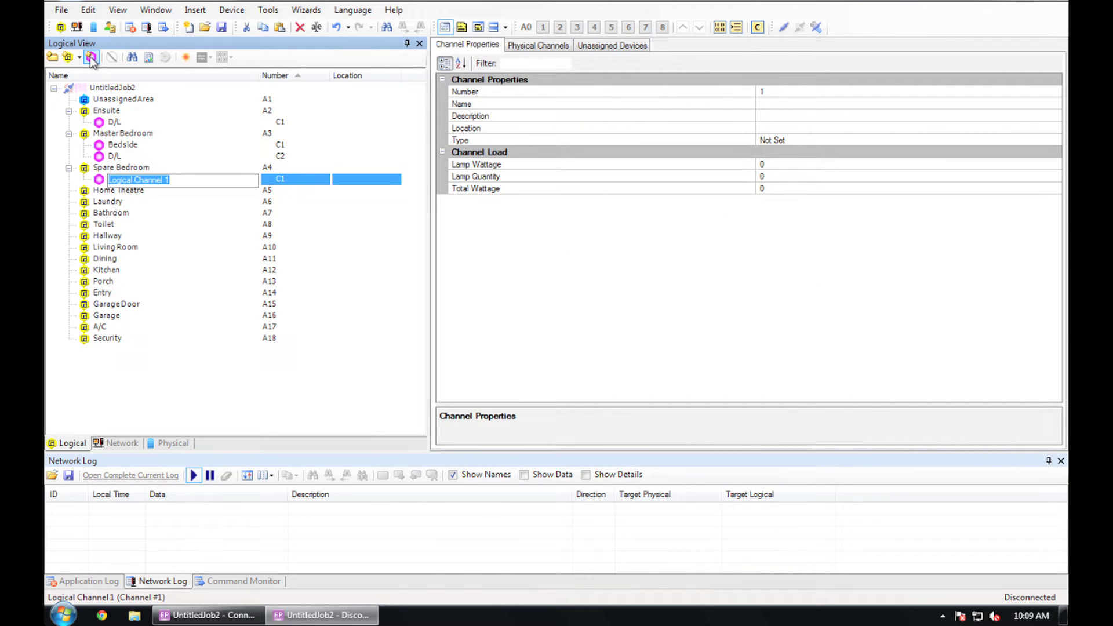
{"action": "key", "text": "ctrl+v"}
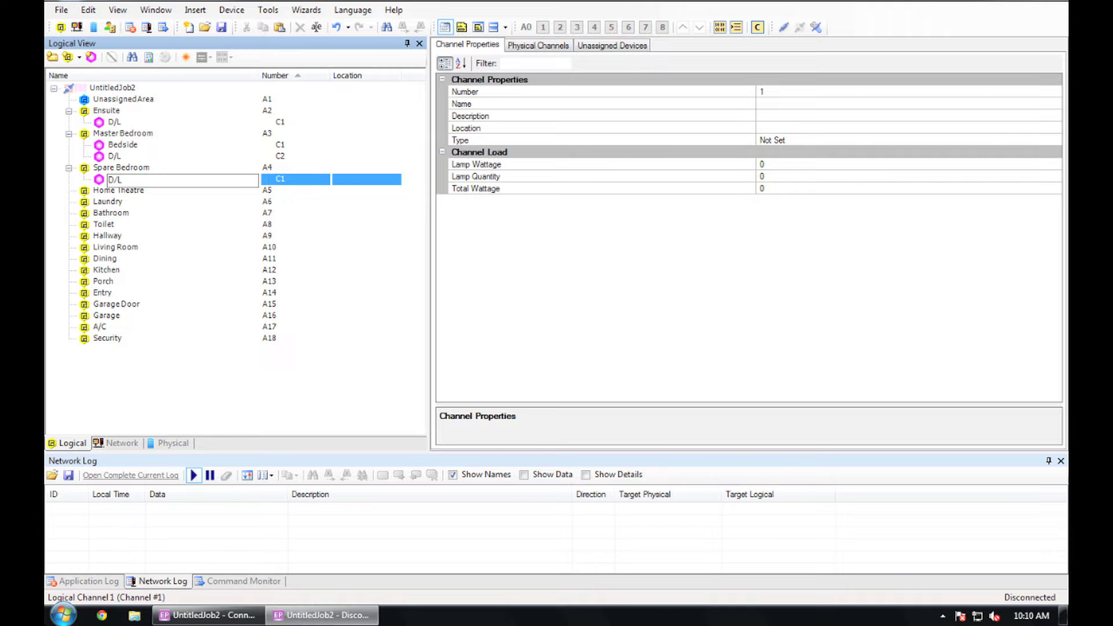
Add Front, Center and Rear channels under Home Theatre
{"action": "left_click", "coordinate": [125, 191]}
{"action": "left_click", "coordinate": [91, 57]}
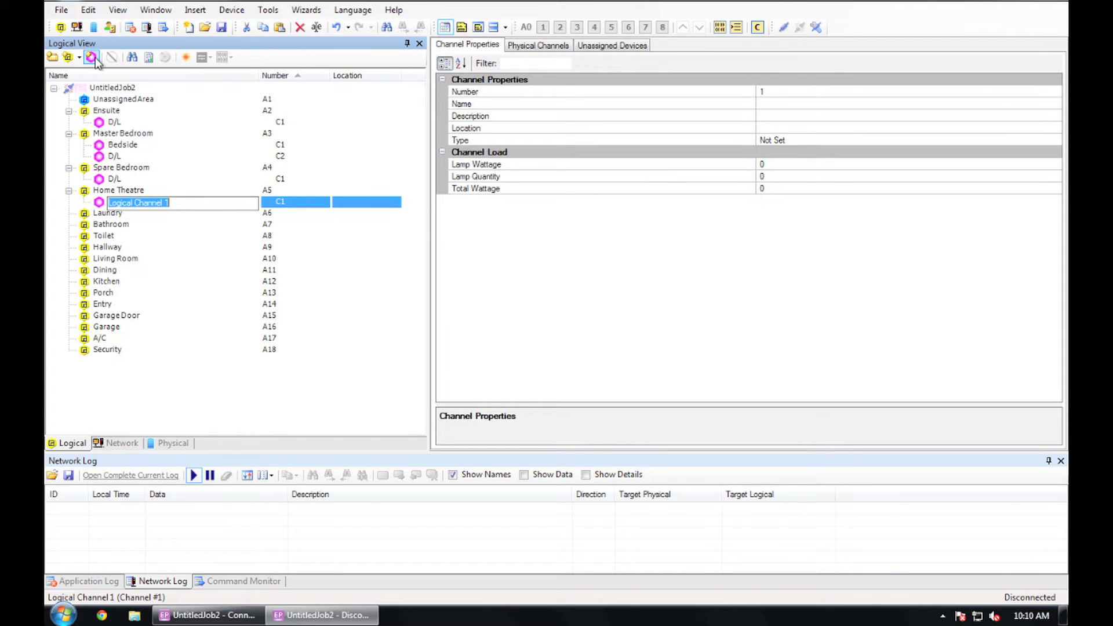
{"action": "type", "text": "Fro"}
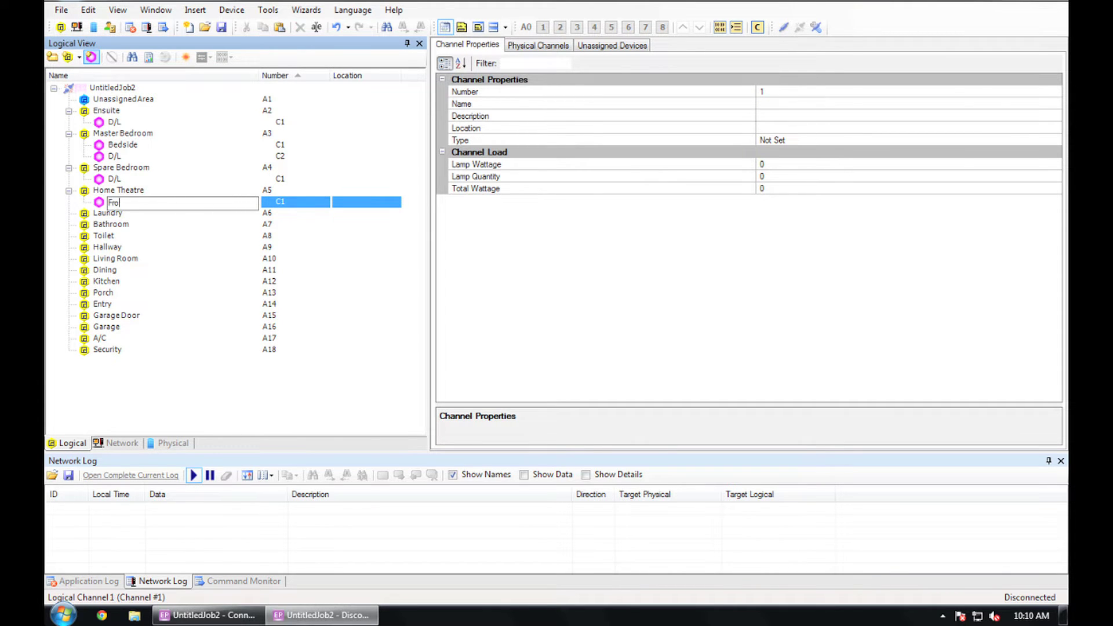
{"action": "type", "text": "nt"}
{"action": "left_click", "coordinate": [91, 57]}
{"action": "type", "text": "Center"}
{"action": "key", "text": "Return"}
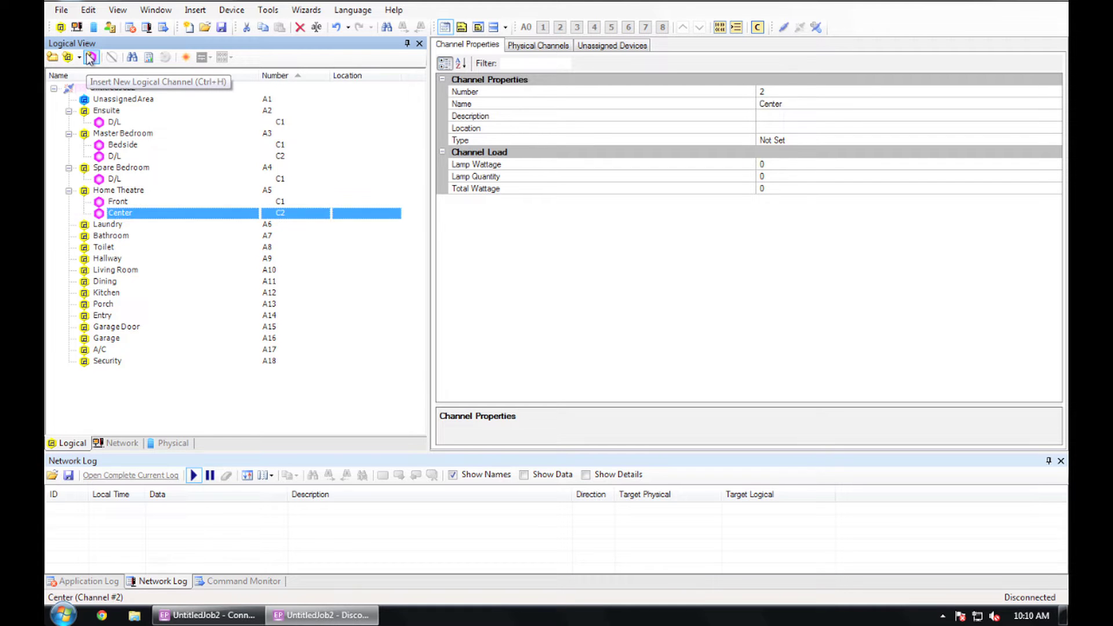
{"action": "left_click", "coordinate": [91, 58]}
{"action": "type", "text": "Rear"}
{"action": "key", "text": "Return"}
{"action": "key", "text": "Down"}
Add a D/L channel under Laundry and another under Bathroom
{"action": "left_click", "coordinate": [91, 57]}
{"action": "type", "text": "D/L"}
{"action": "key", "text": "Return"}
{"action": "key", "text": "Down"}
{"action": "left_click", "coordinate": [91, 57]}
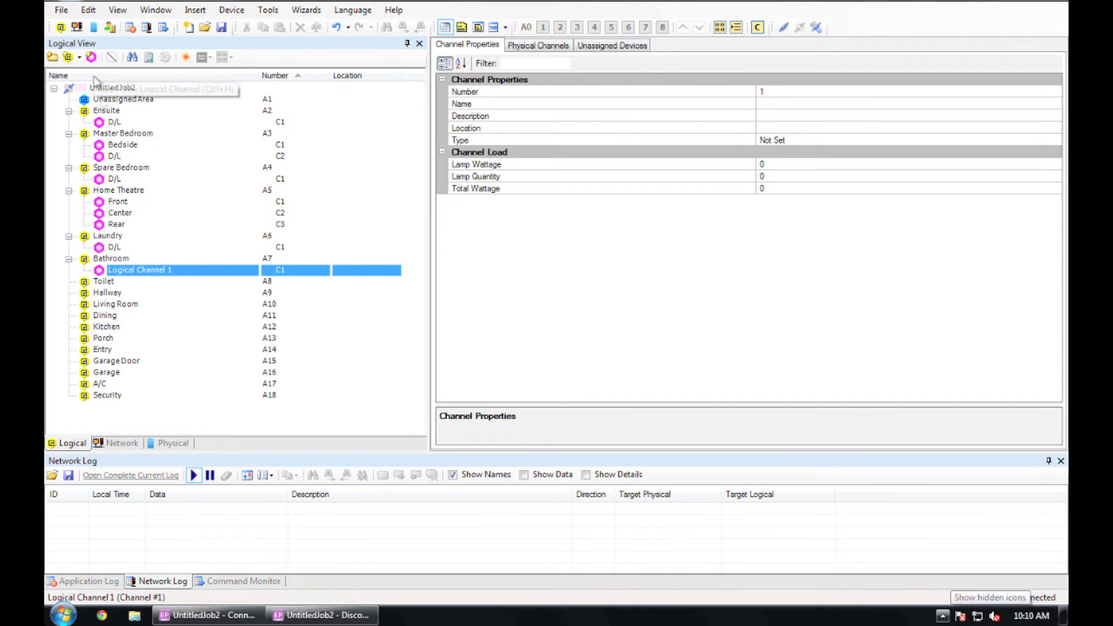
{"action": "type", "text": "D/L"}
{"action": "key", "text": "Return"}
{"action": "key", "text": "Down"}
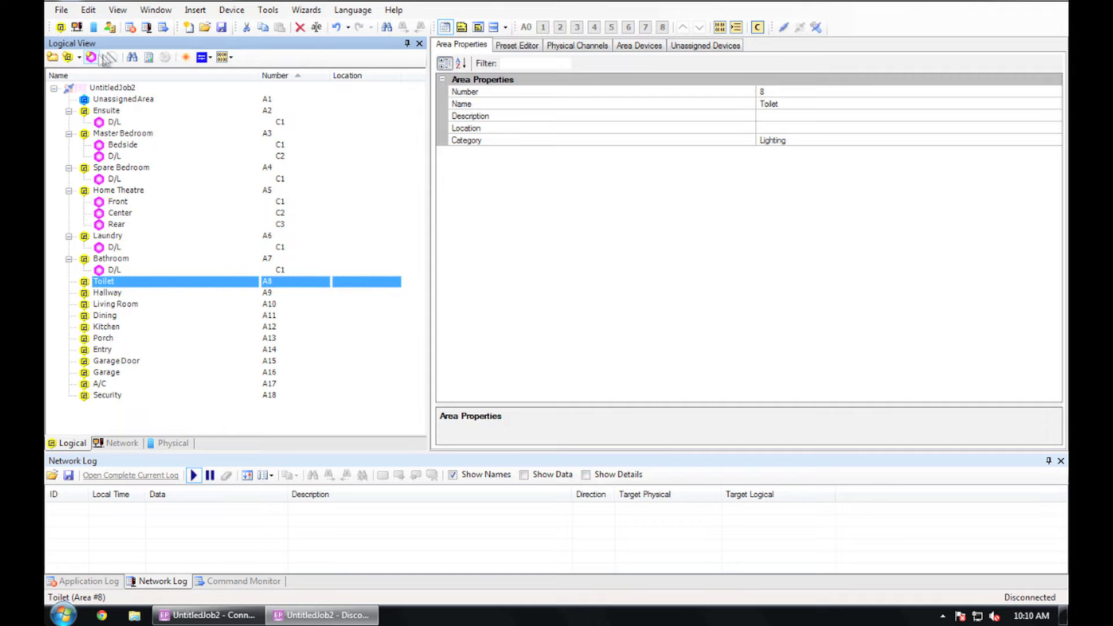
Add D/L channels under Toilet and Hallway
{"action": "key", "text": "Insert"}
{"action": "type", "text": "D/L"}
{"action": "key", "text": "Return"}
{"action": "key", "text": "Down"}
{"action": "key", "text": "Insert"}
{"action": "type", "text": "D/L"}
{"action": "key", "text": "Return"}
{"action": "key", "text": "Down"}
Add Window, Walls and Center channels under Living Room
{"action": "left_click", "coordinate": [91, 58]}
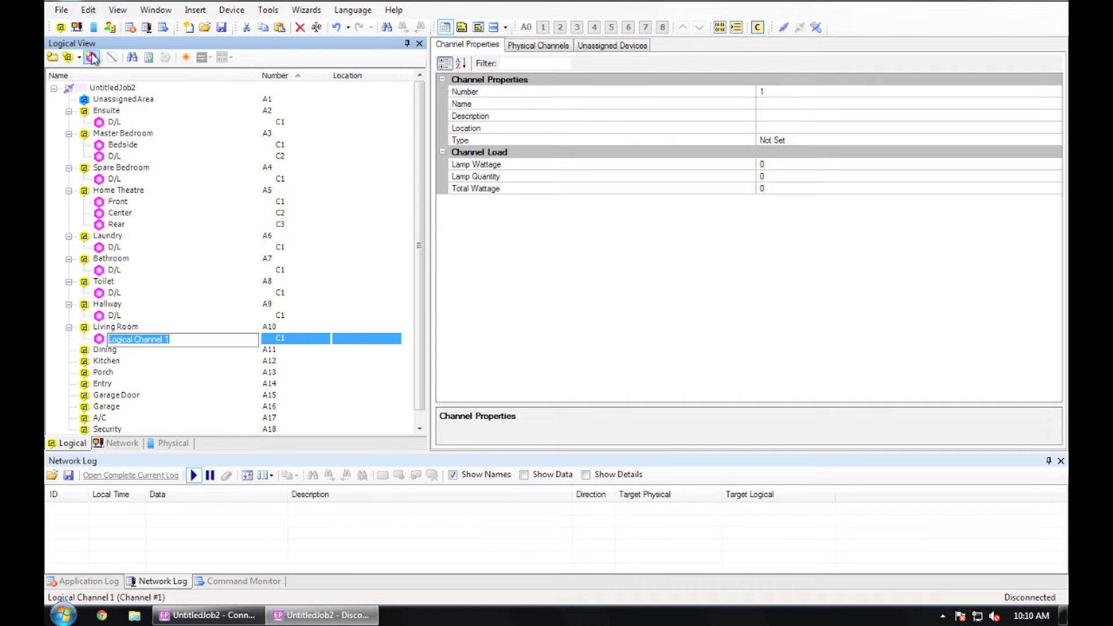
{"action": "type", "text": "Window"}
{"action": "key", "text": "Return"}
{"action": "left_click", "coordinate": [91, 57]}
{"action": "type", "text": "Walls"}
{"action": "key", "text": "Return"}
{"action": "left_click", "coordinate": [91, 58]}
{"action": "type", "text": "Center"}
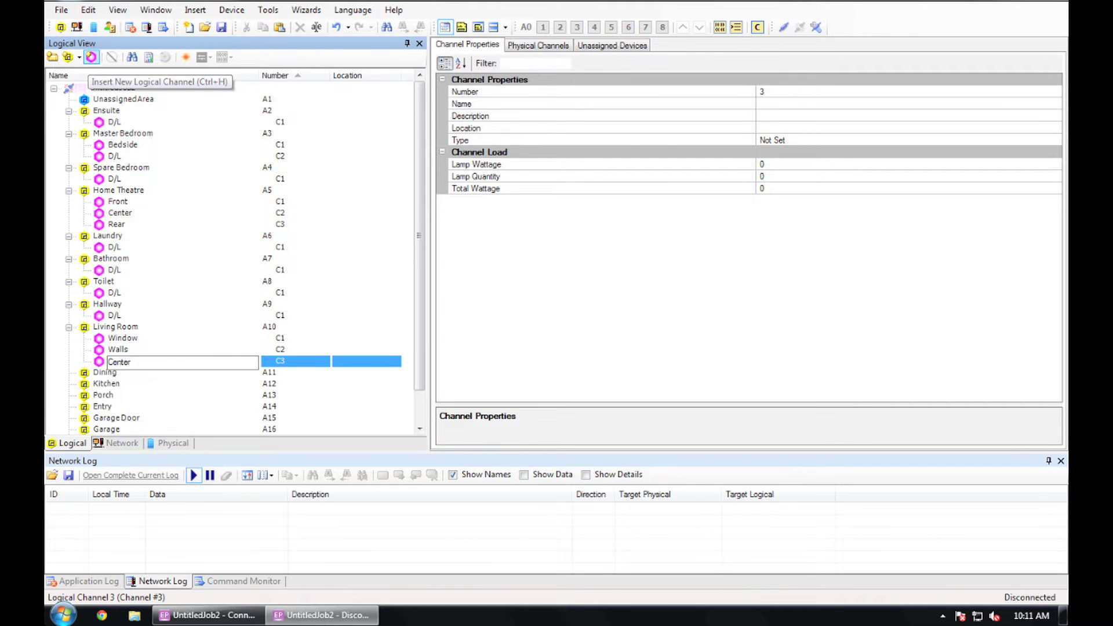
{"action": "key", "text": "Return"}
{"action": "key", "text": "Down"}
Add Walls and Center channels under Dining
{"action": "left_click", "coordinate": [91, 58]}
{"action": "type", "text": "Walls"}
{"action": "key", "text": "Return"}
{"action": "left_click", "coordinate": [91, 57]}
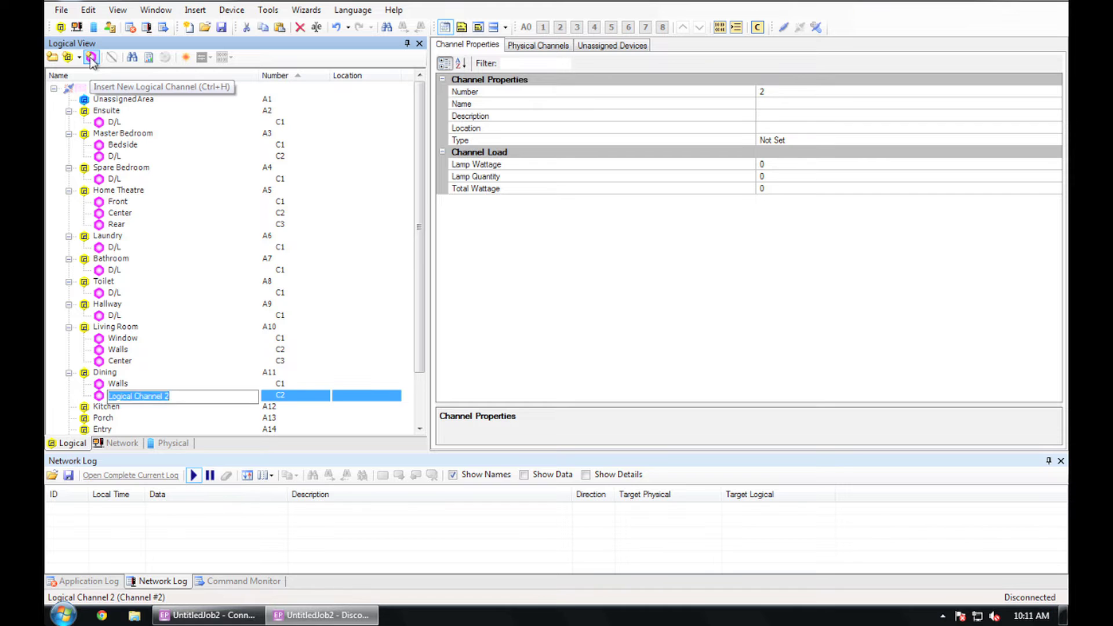
{"action": "type", "text": "Center"}
{"action": "key", "text": "Return"}
{"action": "key", "text": "Down"}
Add Walls and Center channels under Kitchen
{"action": "left_click", "coordinate": [92, 58]}
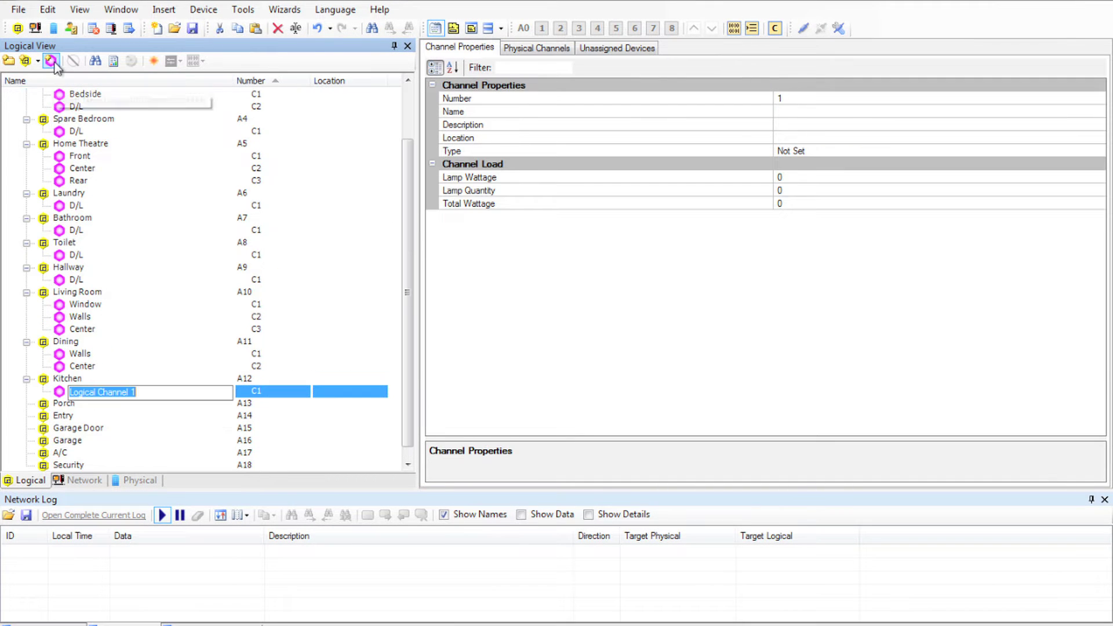
{"action": "type", "text": "Walls"}
{"action": "key", "text": "Return"}
{"action": "left_click", "coordinate": [50, 60]}
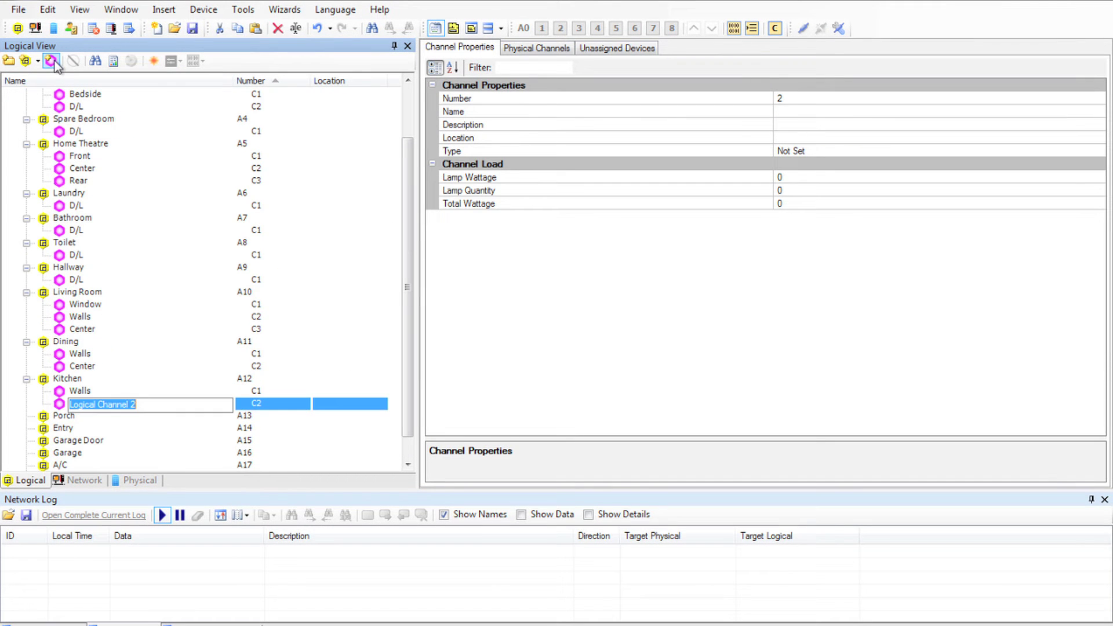
{"action": "type", "text": "Center"}
{"action": "key", "text": "Return"}
{"action": "key", "text": "Down"}
Add a D/L channel under Porch, plus channels under Entry and Garage Door
{"action": "left_click", "coordinate": [51, 60]}
{"action": "type", "text": "D/L"}
{"action": "key", "text": "Return"}
{"action": "key", "text": "Down"}
{"action": "left_click", "coordinate": [50, 60]}
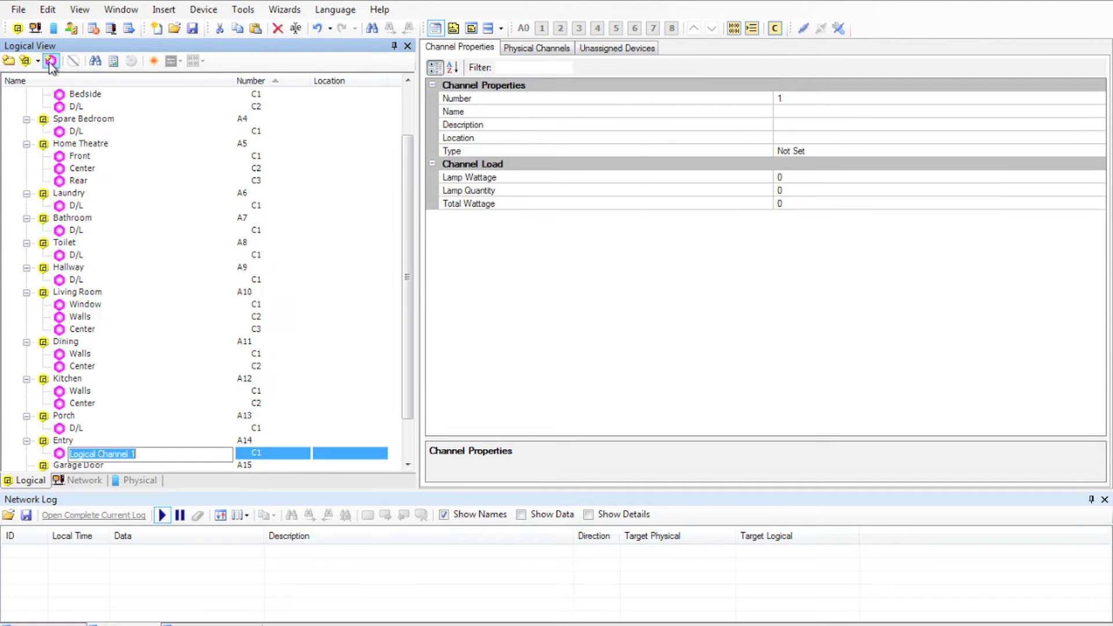
{"action": "key", "text": "Return"}
{"action": "key", "text": "Down"}
{"action": "left_click", "coordinate": [51, 61]}
Add channels under Garage, A/C and Security
{"action": "key", "text": "Return"}
{"action": "key", "text": "Down"}
{"action": "left_click", "coordinate": [51, 60]}
{"action": "key", "text": "Return"}
{"action": "key", "text": "Down"}
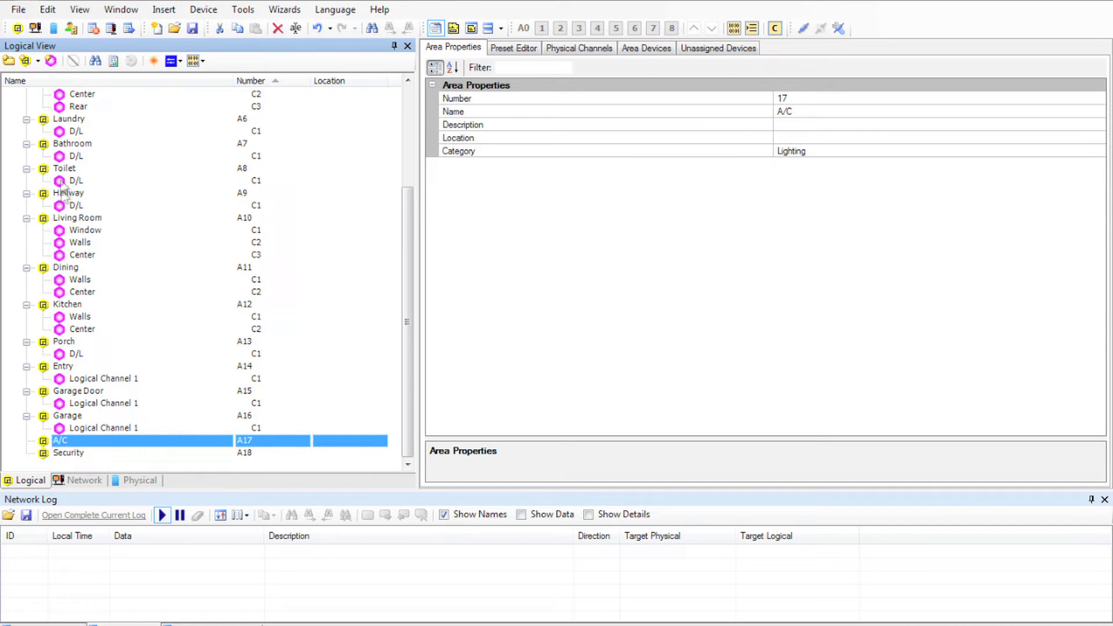
{"action": "left_click", "coordinate": [51, 60]}
{"action": "key", "text": "Return"}
{"action": "key", "text": "Down"}
Rename the Garage area's channel to Lights
{"action": "left_click", "coordinate": [51, 60]}
{"action": "key", "text": "Return"}
{"action": "key", "text": "Up"}
{"action": "key", "text": "Up"}
{"action": "key", "text": "Up"}
{"action": "key", "text": "Up"}
{"action": "key", "text": "F2"}
{"action": "type", "text": "Lights"}
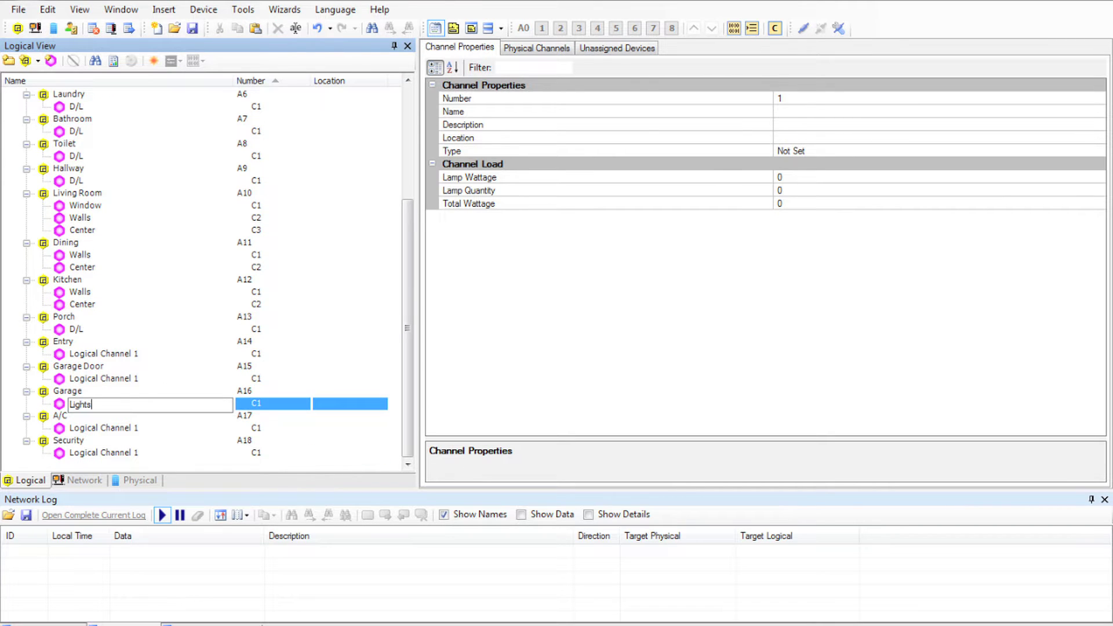
{"action": "left_click", "coordinate": [141, 392]}
{"action": "scroll", "coordinate": [106, 131], "scroll_direction": "up", "scroll_amount": 5}
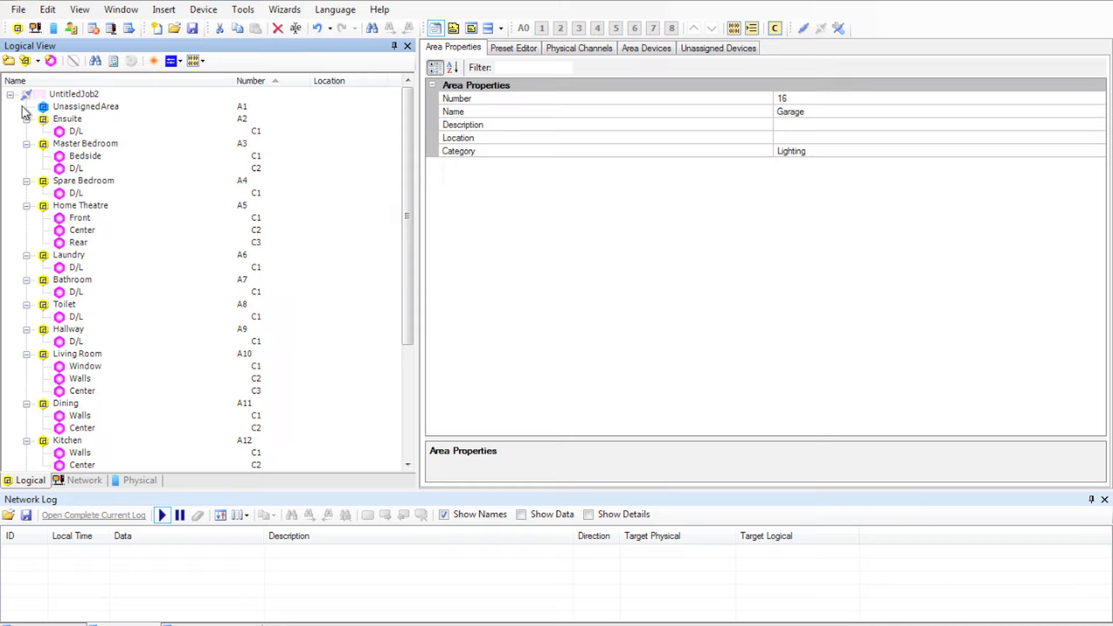
Select UntitledJob2 to show its properties, collapse all its areas, then expand the whole tree
{"action": "left_click", "coordinate": [73, 93]}
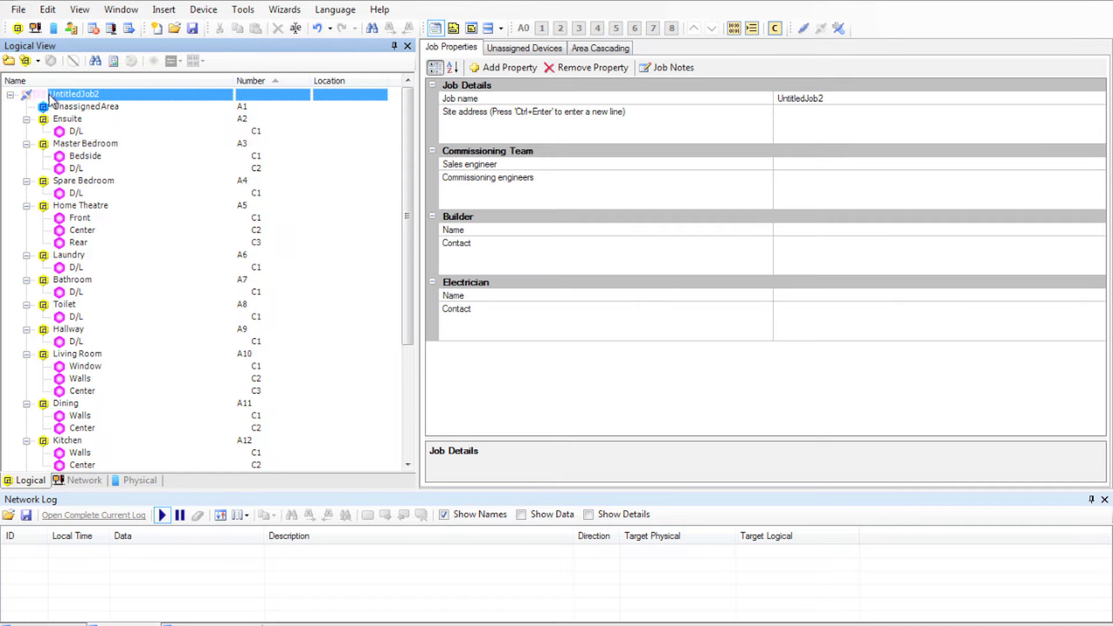
{"action": "right_click", "coordinate": [51, 97]}
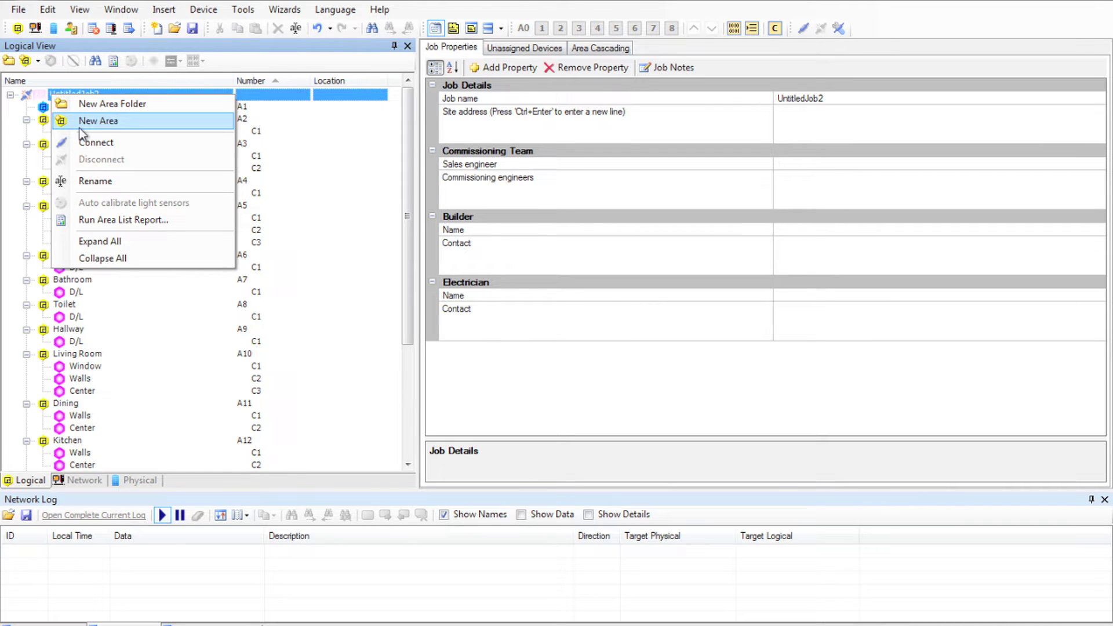
{"action": "left_click", "coordinate": [102, 258]}
{"action": "right_click", "coordinate": [54, 97]}
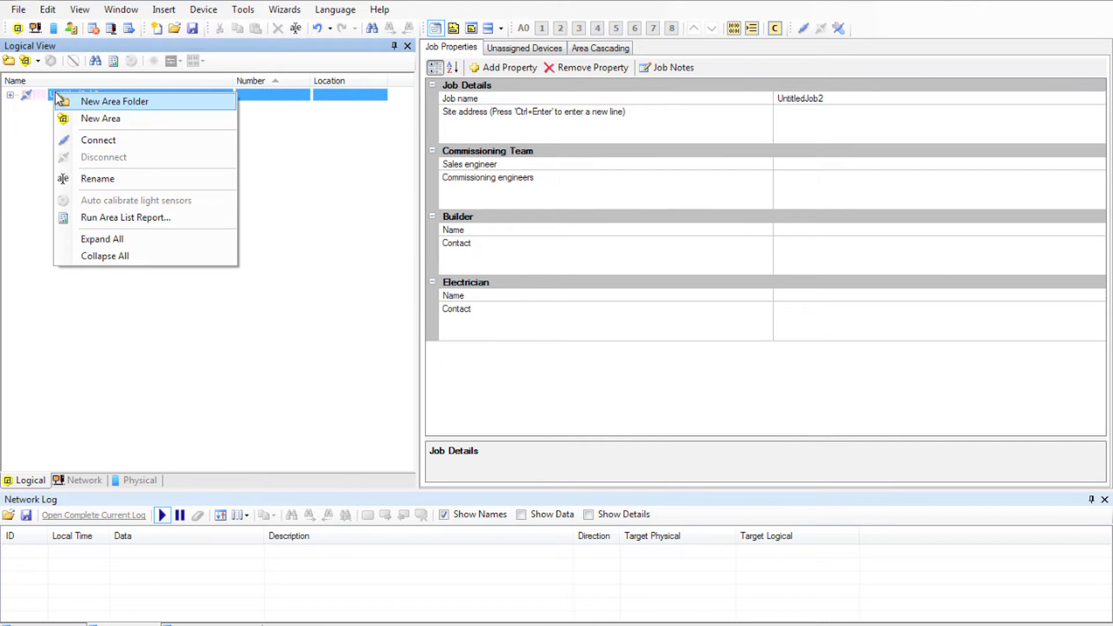
{"action": "left_click", "coordinate": [89, 240]}
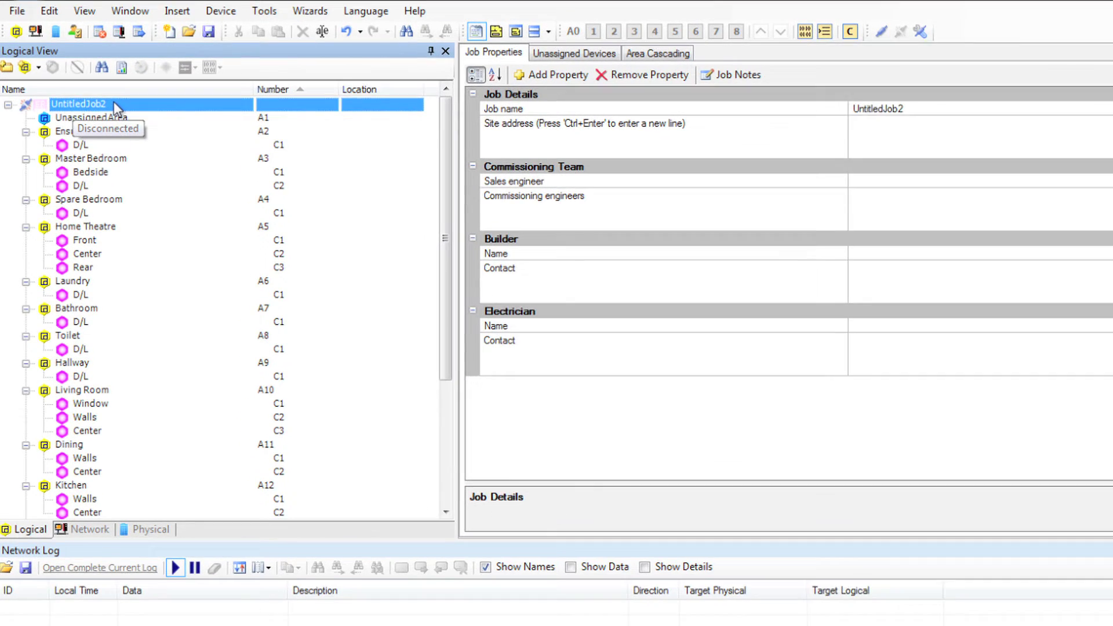
In the Network view, refresh the serial ports and connect through COM5, where DyNet is detected
{"action": "left_click", "coordinate": [66, 543]}
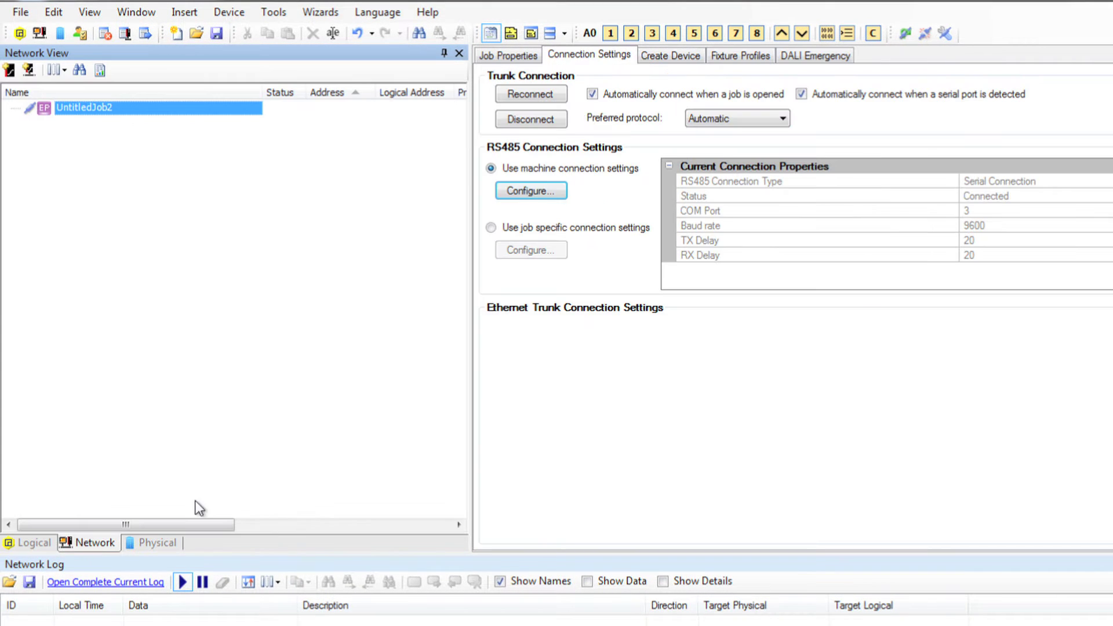
{"action": "left_click", "coordinate": [554, 191]}
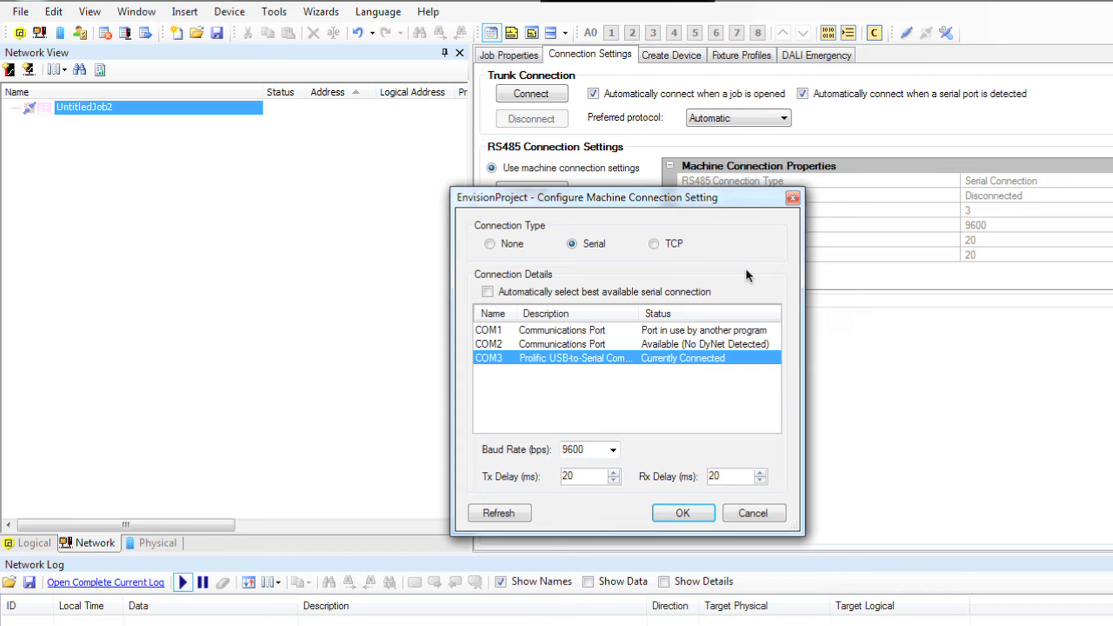
{"action": "left_click", "coordinate": [505, 515]}
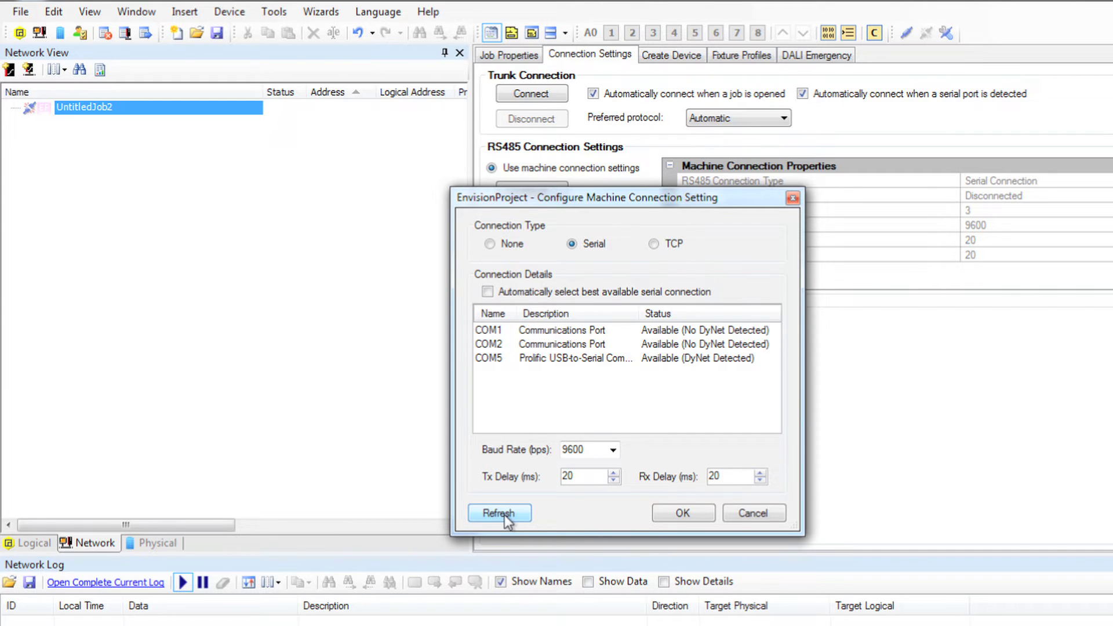
{"action": "left_click", "coordinate": [694, 360]}
{"action": "left_click", "coordinate": [687, 517]}
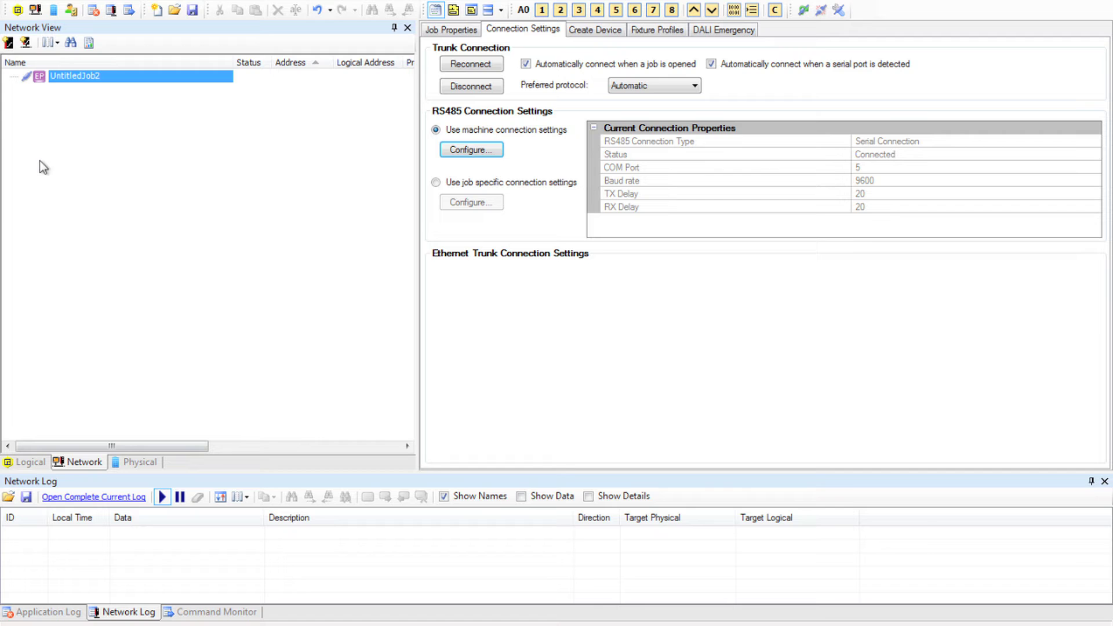
Search the network for Load Controller devices, then stop once boxes 1 and 2 appear
{"action": "left_click", "coordinate": [25, 42]}
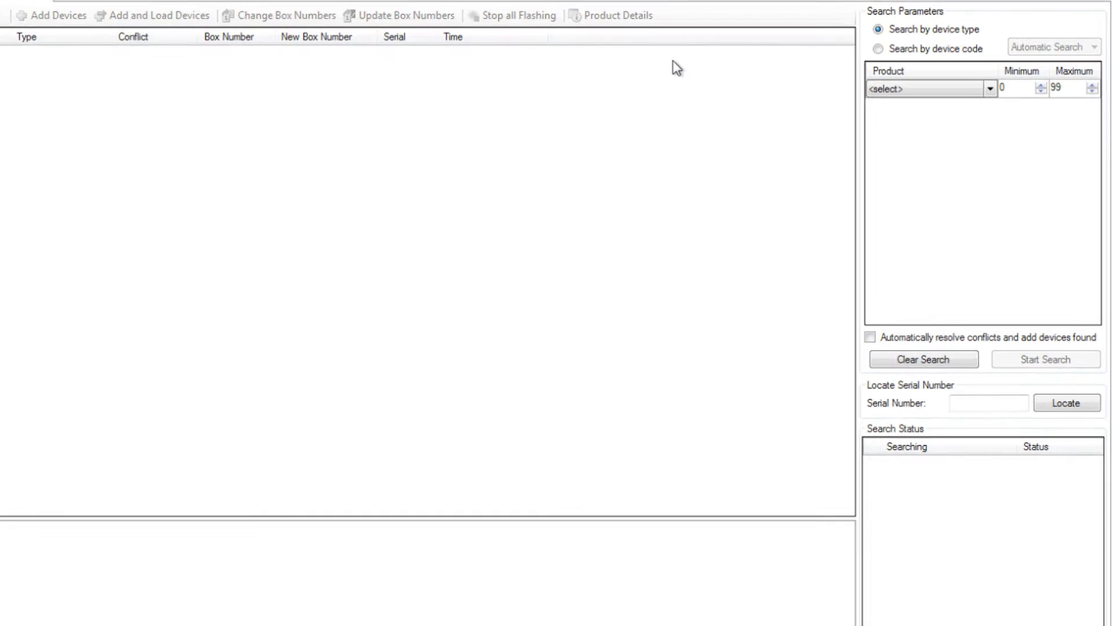
{"action": "left_click", "coordinate": [990, 88]}
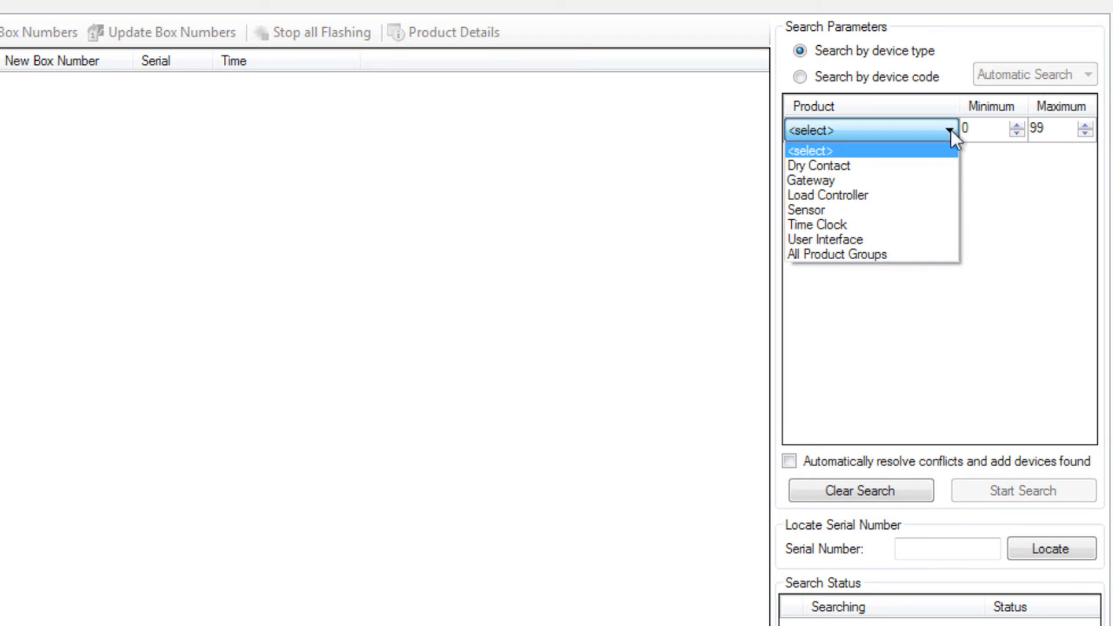
{"action": "left_click", "coordinate": [931, 195]}
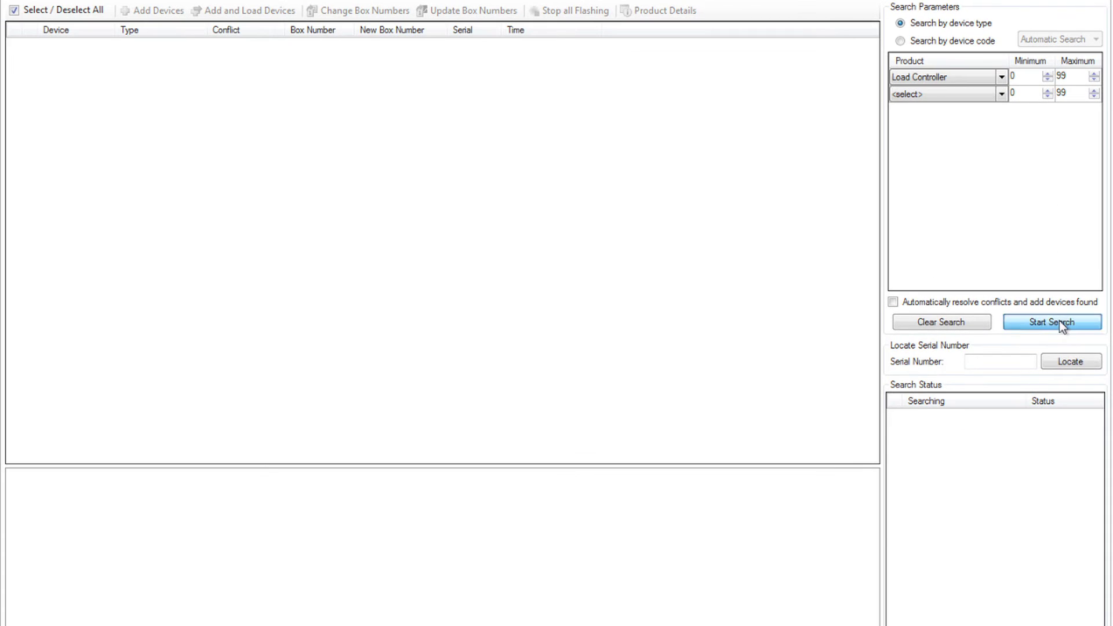
{"action": "left_click", "coordinate": [1061, 325]}
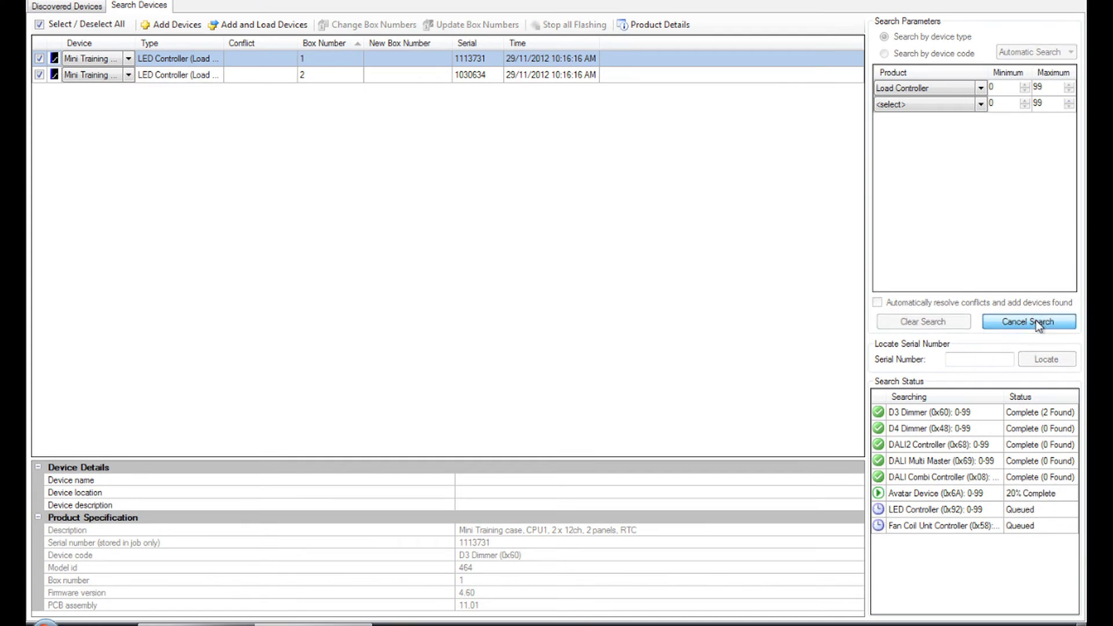
{"action": "left_click", "coordinate": [1027, 86]}
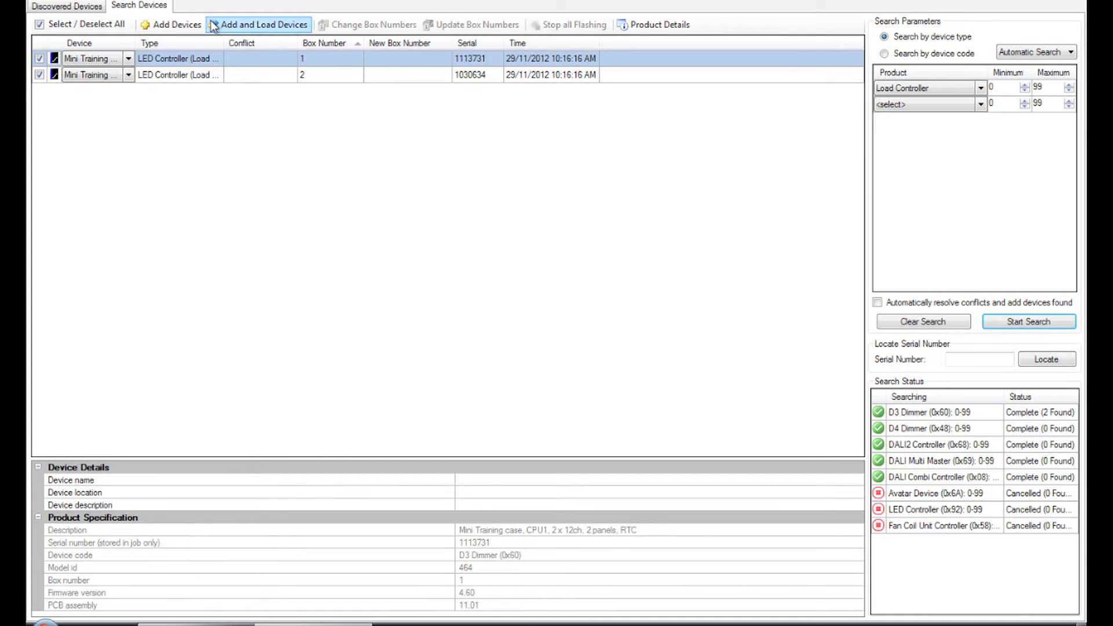
Add both load controllers, then search for User Interface devices and add the two DR2PE-MXX panels
{"action": "left_click", "coordinate": [177, 24]}
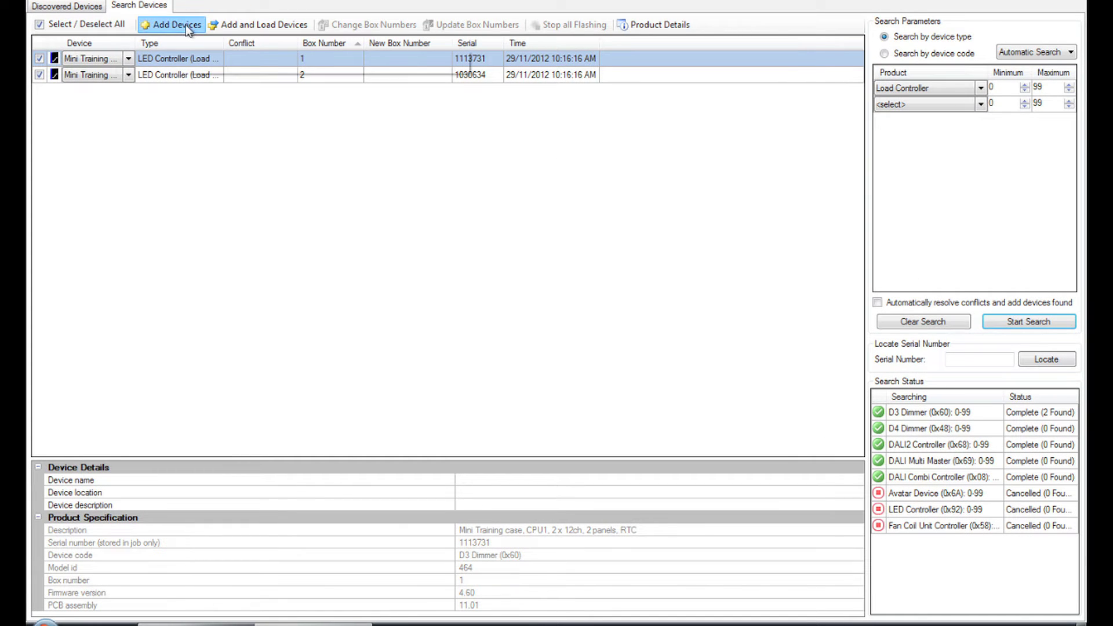
{"action": "left_click", "coordinate": [979, 88]}
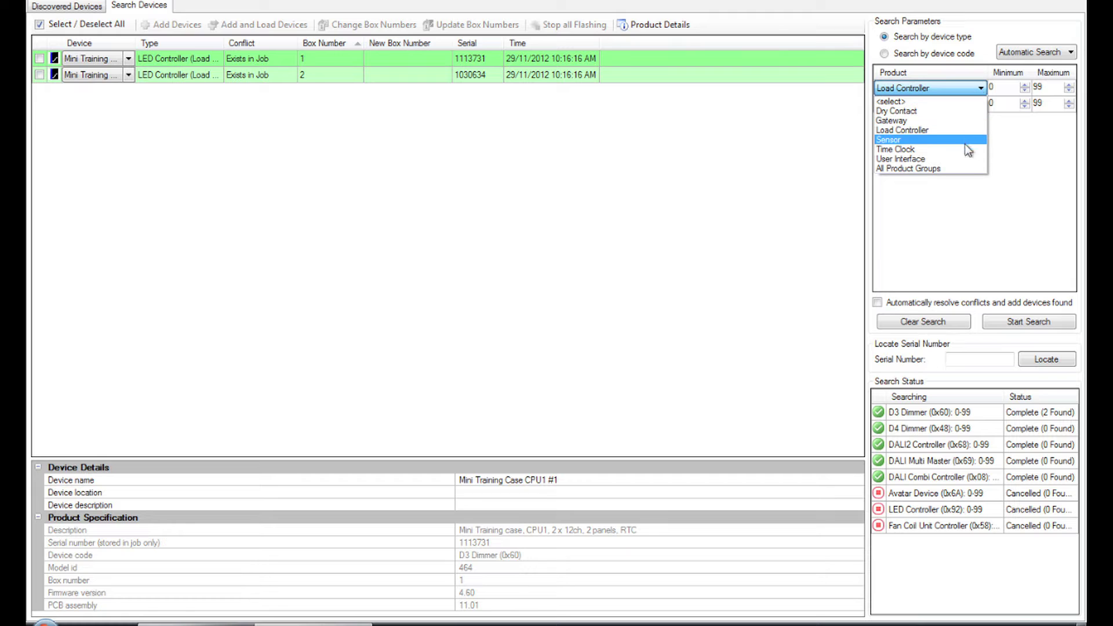
{"action": "left_click", "coordinate": [966, 159]}
{"action": "left_click", "coordinate": [1035, 326]}
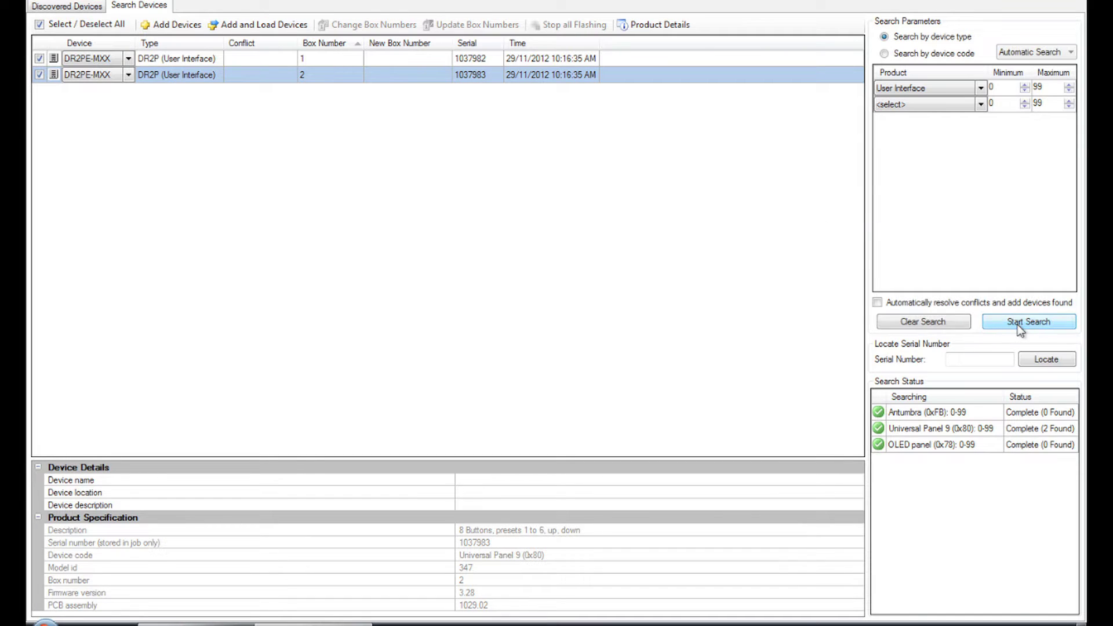
{"action": "left_click", "coordinate": [987, 322]}
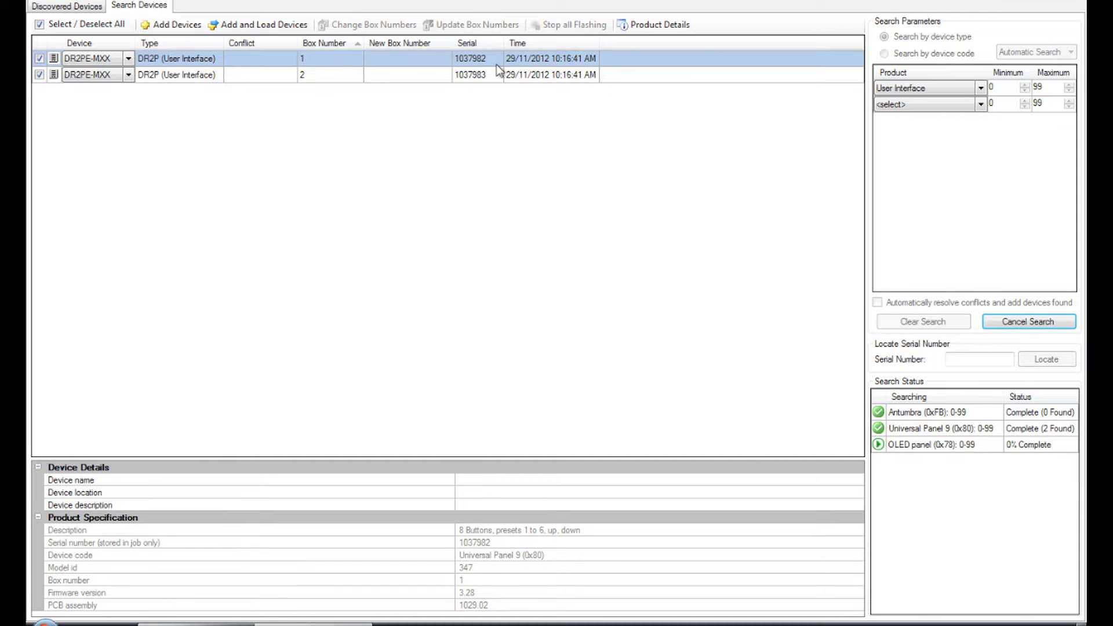
{"action": "left_click", "coordinate": [258, 24]}
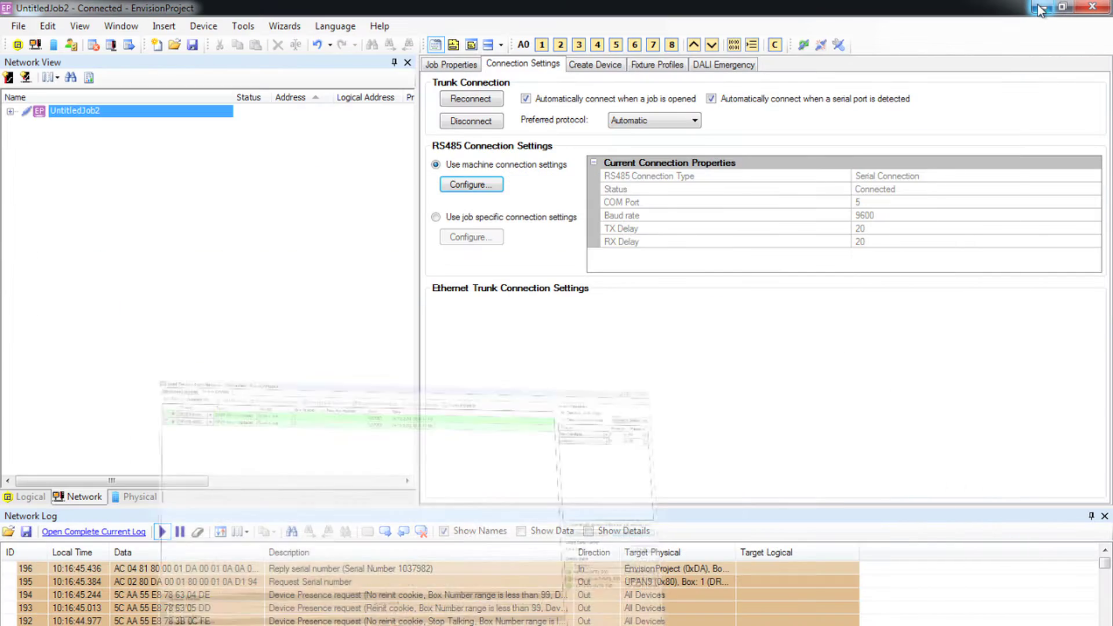
{"action": "left_click", "coordinate": [1036, 3]}
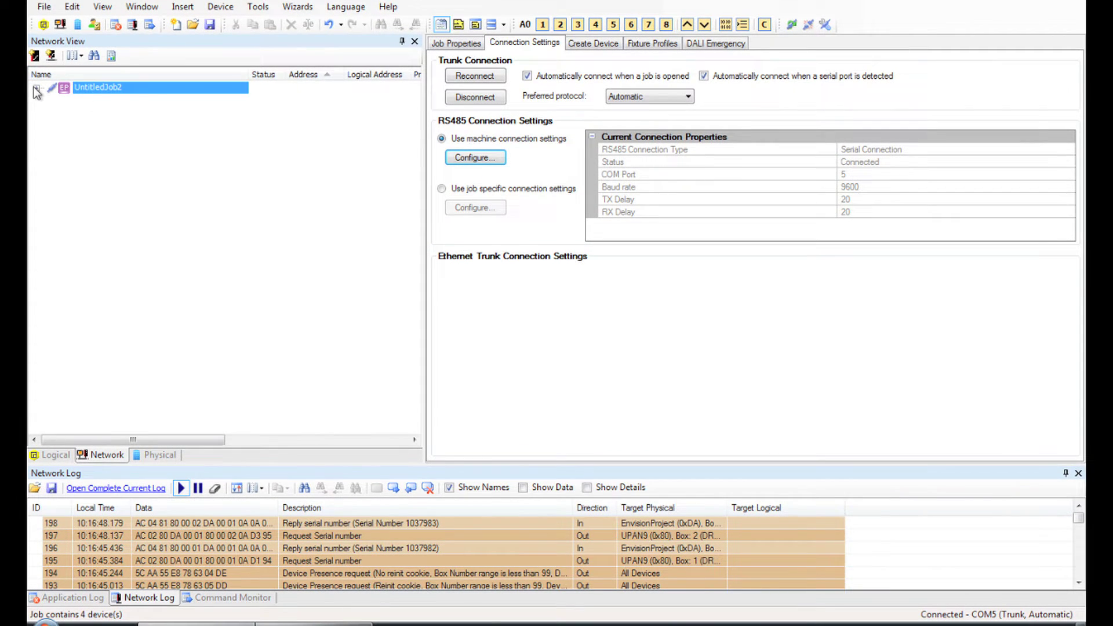
Expand the job, view the channels of CPU1 #1 and CPU2 #2, then list DR2PE-MXX #1's buttons
{"action": "left_click", "coordinate": [36, 89]}
{"action": "left_click", "coordinate": [120, 112]}
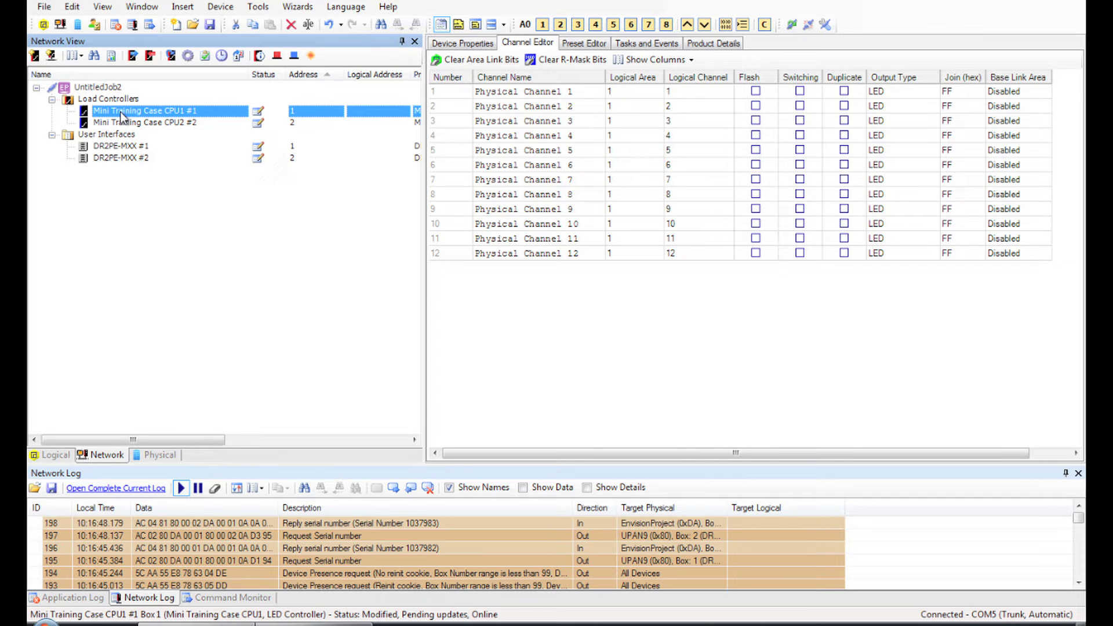
{"action": "left_click", "coordinate": [121, 123]}
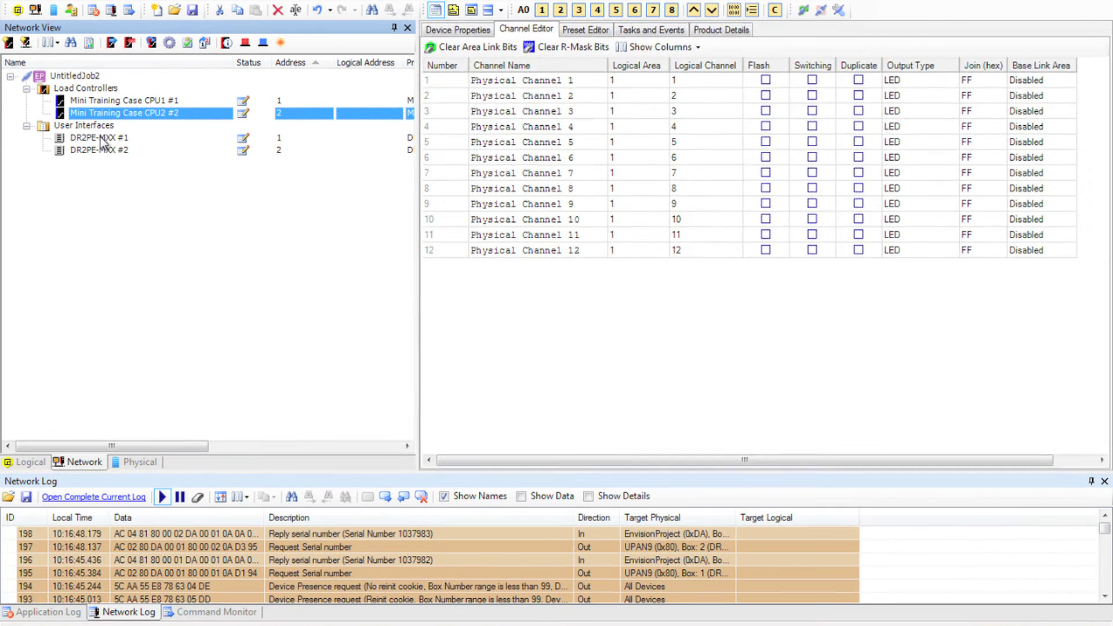
{"action": "left_click", "coordinate": [115, 145]}
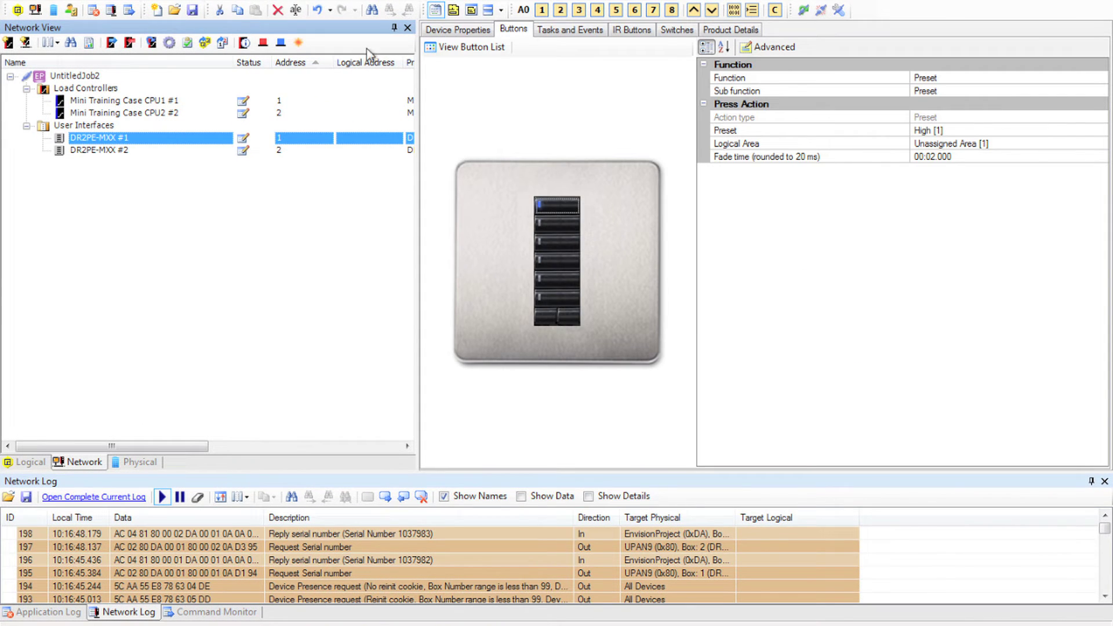
{"action": "left_click", "coordinate": [496, 49]}
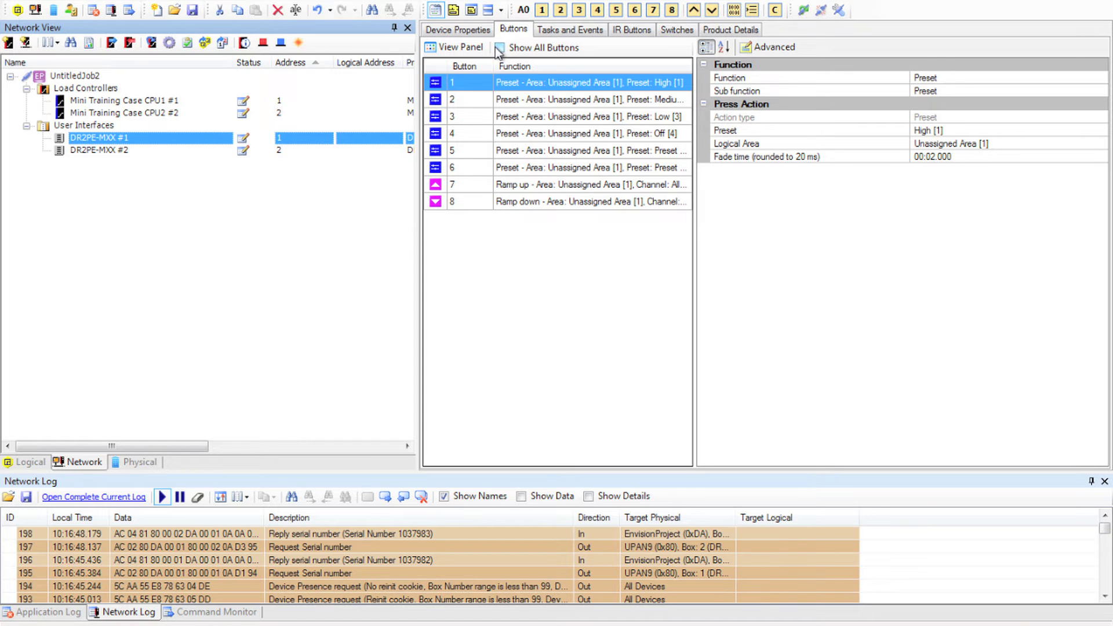
In the Logical view, expand Unassigned Devices' load controllers CPU1 and CPU2, then collapse UnassignedArea
{"action": "left_click", "coordinate": [28, 464]}
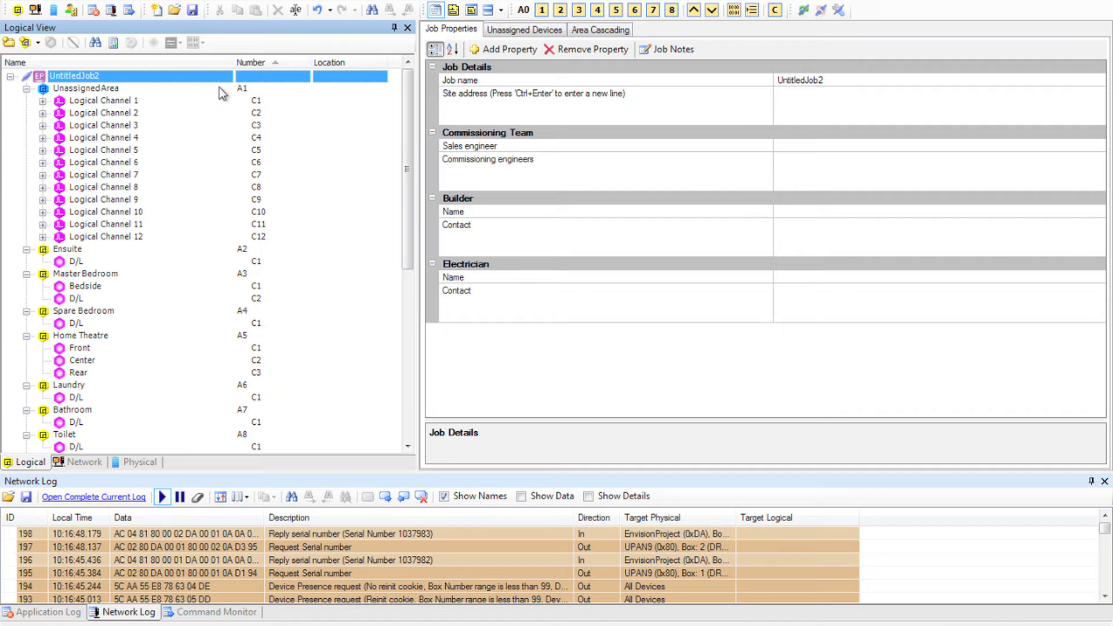
{"action": "left_click", "coordinate": [539, 31]}
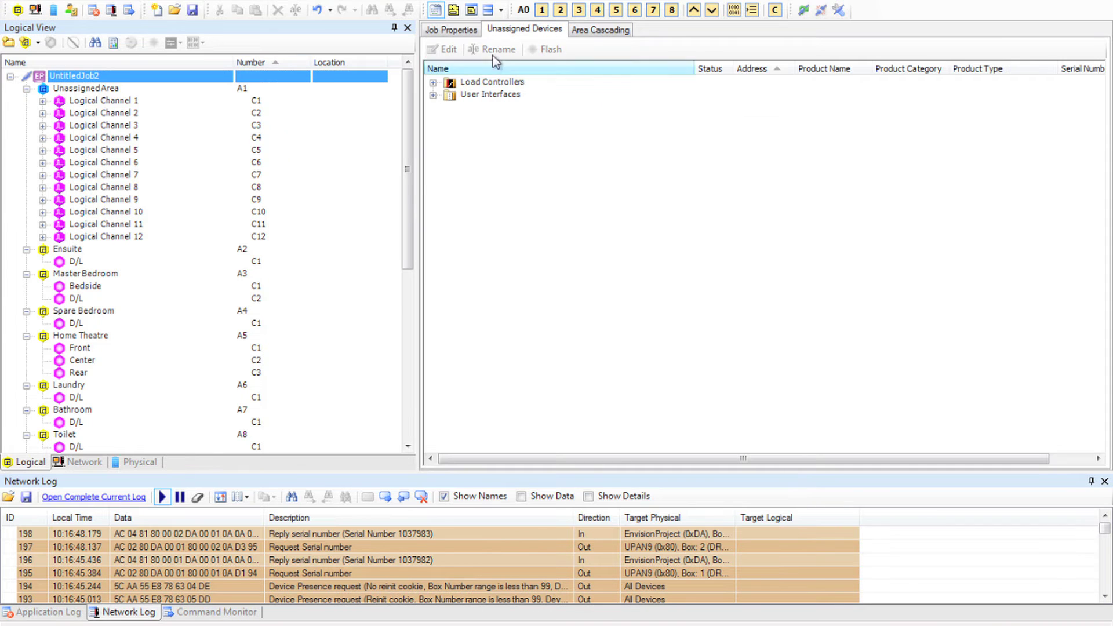
{"action": "left_click", "coordinate": [433, 83]}
{"action": "left_click", "coordinate": [449, 96]}
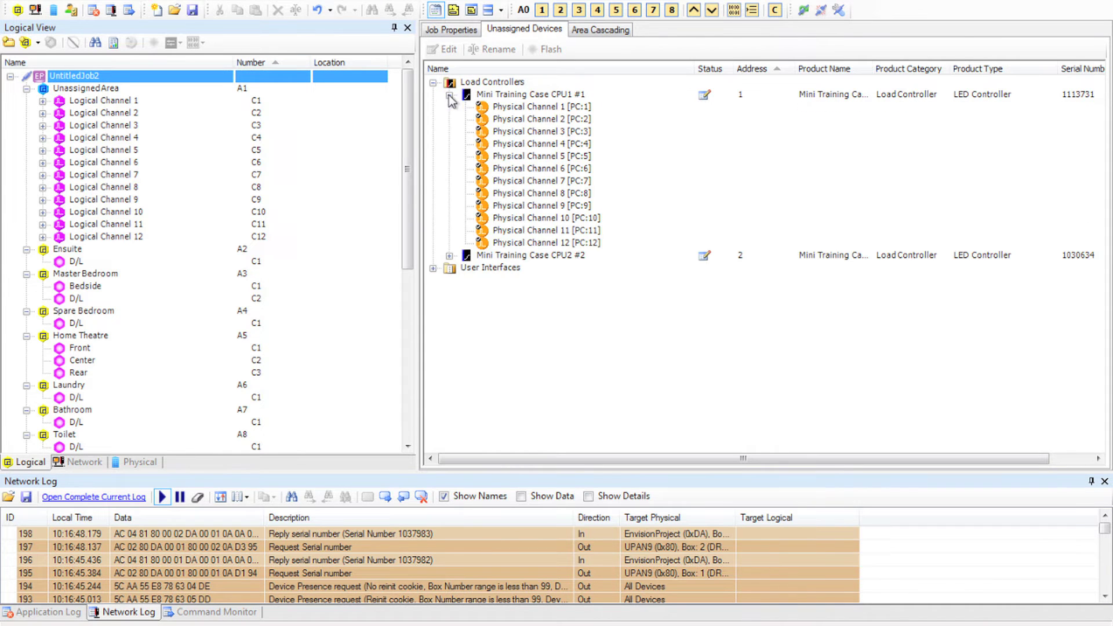
{"action": "left_click", "coordinate": [450, 255]}
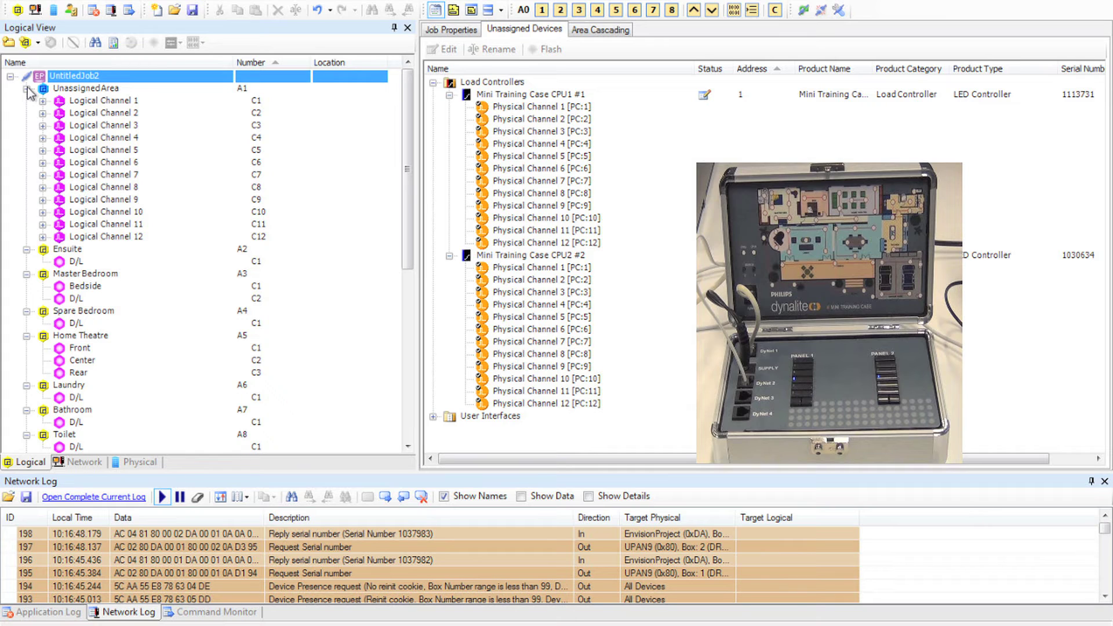
{"action": "left_click", "coordinate": [26, 89]}
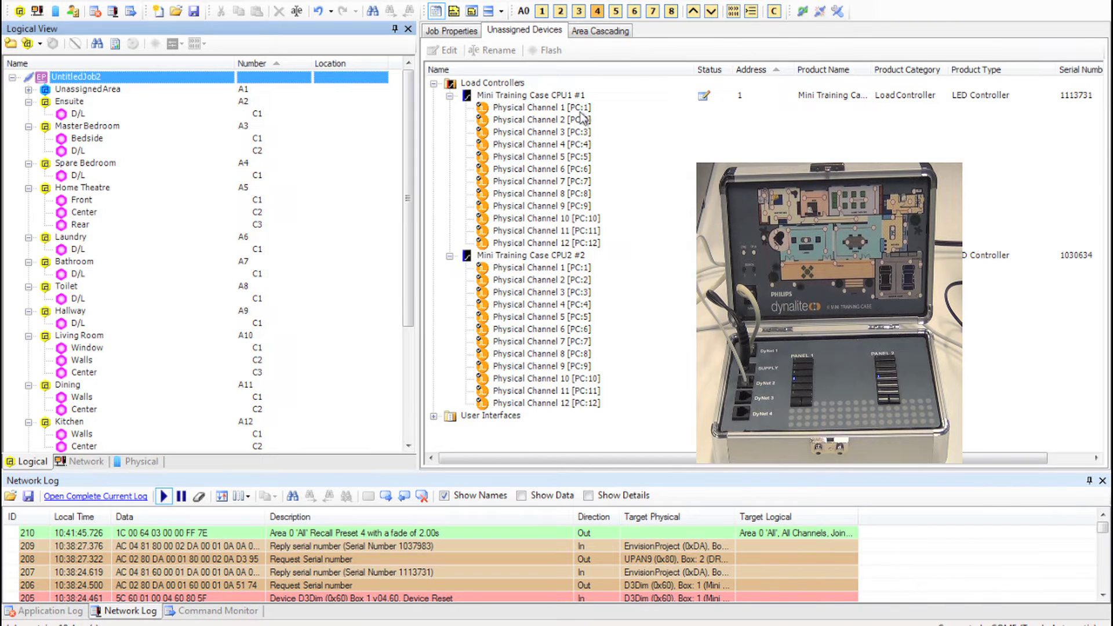
Flash and assign CPU1 channels 1–3 to Ensuite D/L, Master Bedroom Bedside and Master Bedroom D/L
{"action": "left_click", "coordinate": [580, 109]}
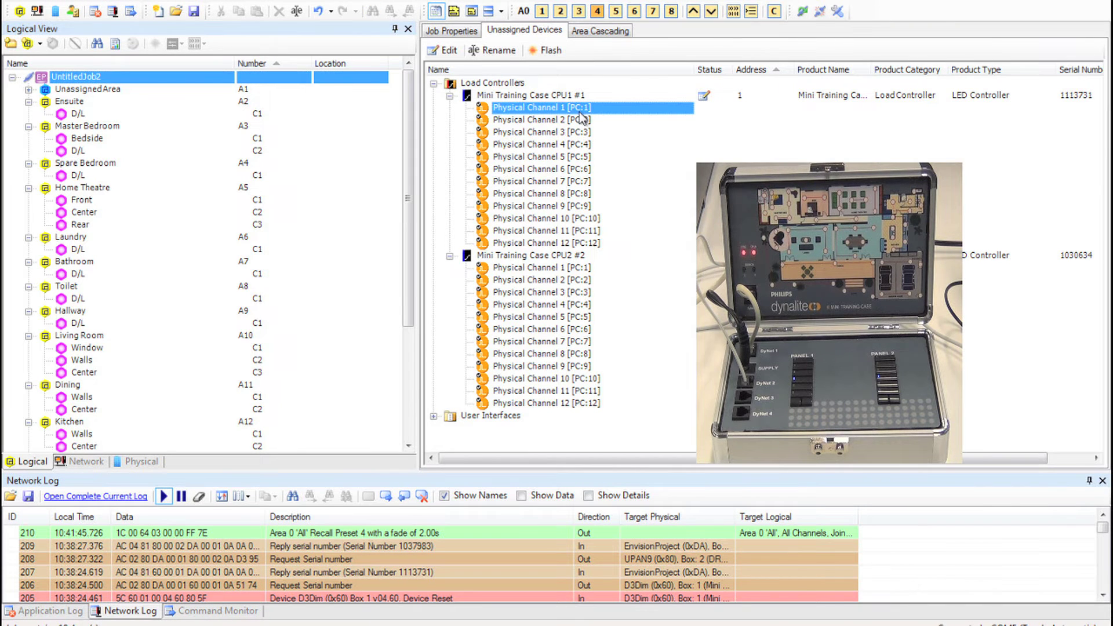
{"action": "left_click", "coordinate": [548, 50]}
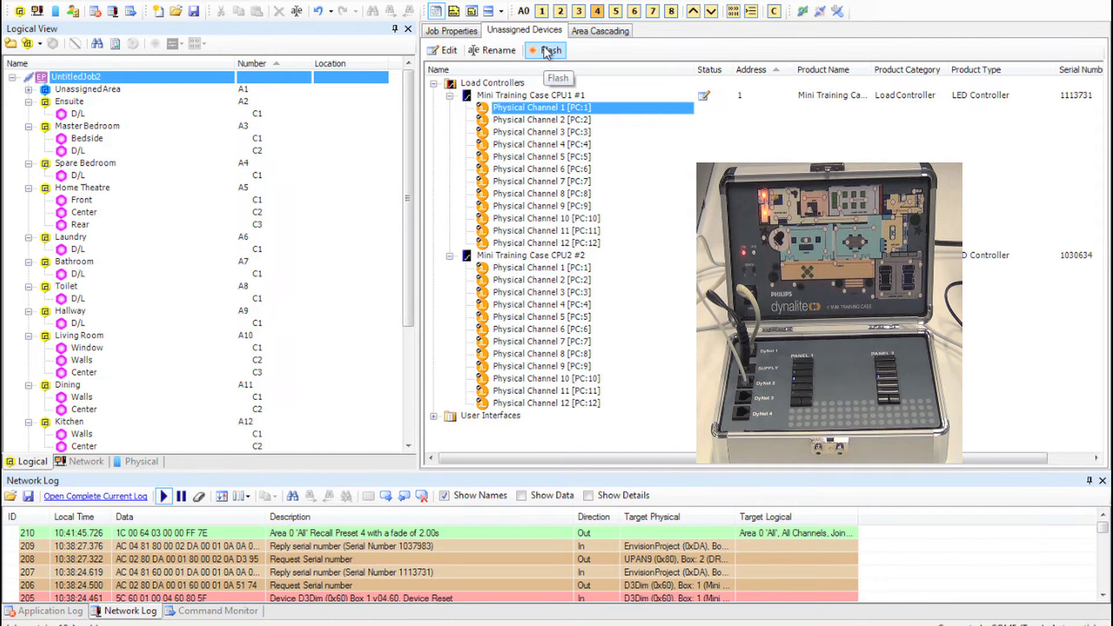
{"action": "left_click", "coordinate": [545, 50]}
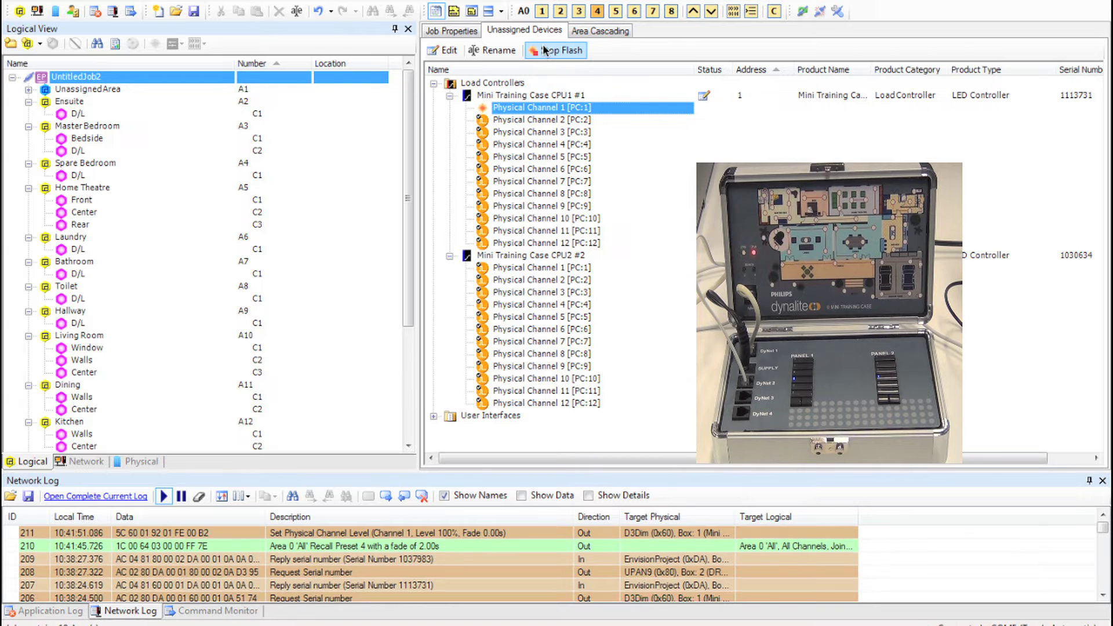
{"action": "left_click_drag", "start_coordinate": [539, 98], "coordinate": [273, 113]}
{"action": "left_click", "coordinate": [500, 110]}
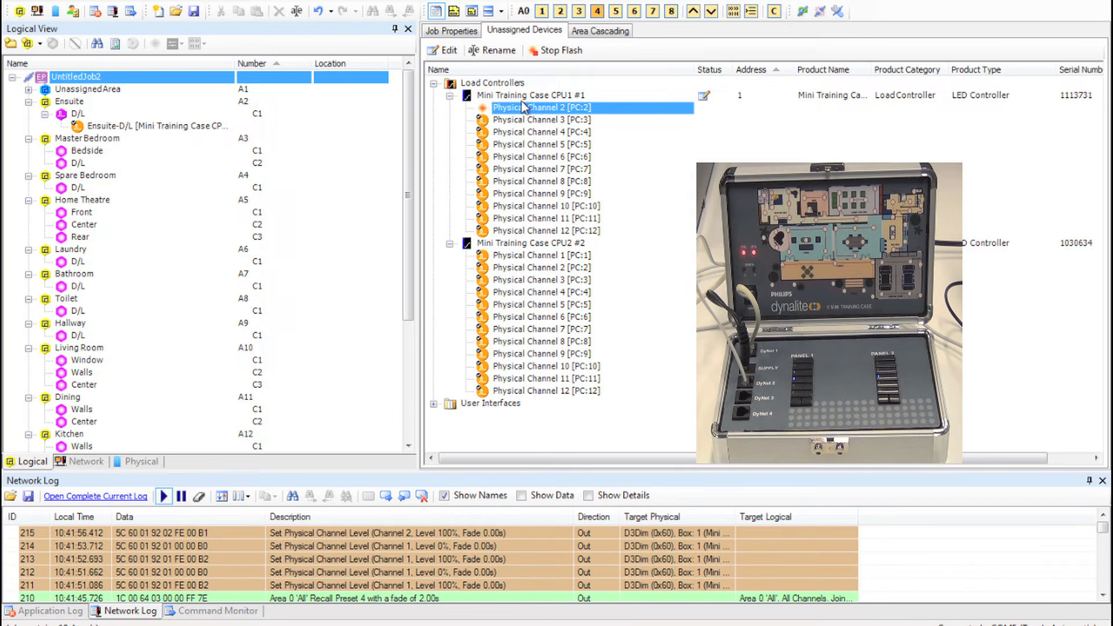
{"action": "left_click_drag", "start_coordinate": [524, 107], "coordinate": [295, 151]}
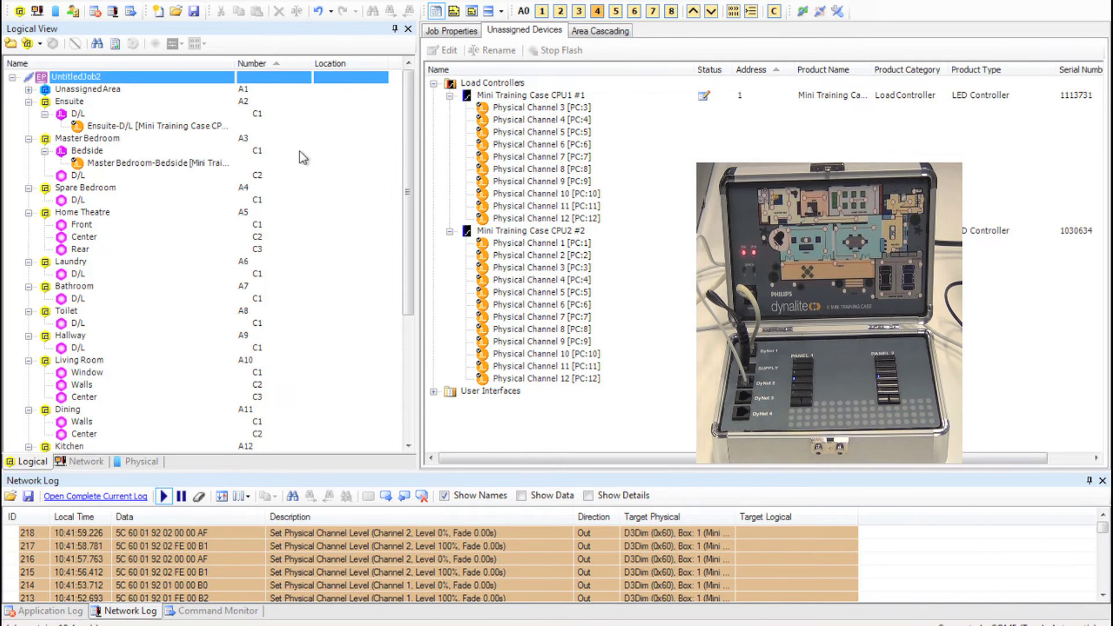
{"action": "left_click", "coordinate": [510, 107]}
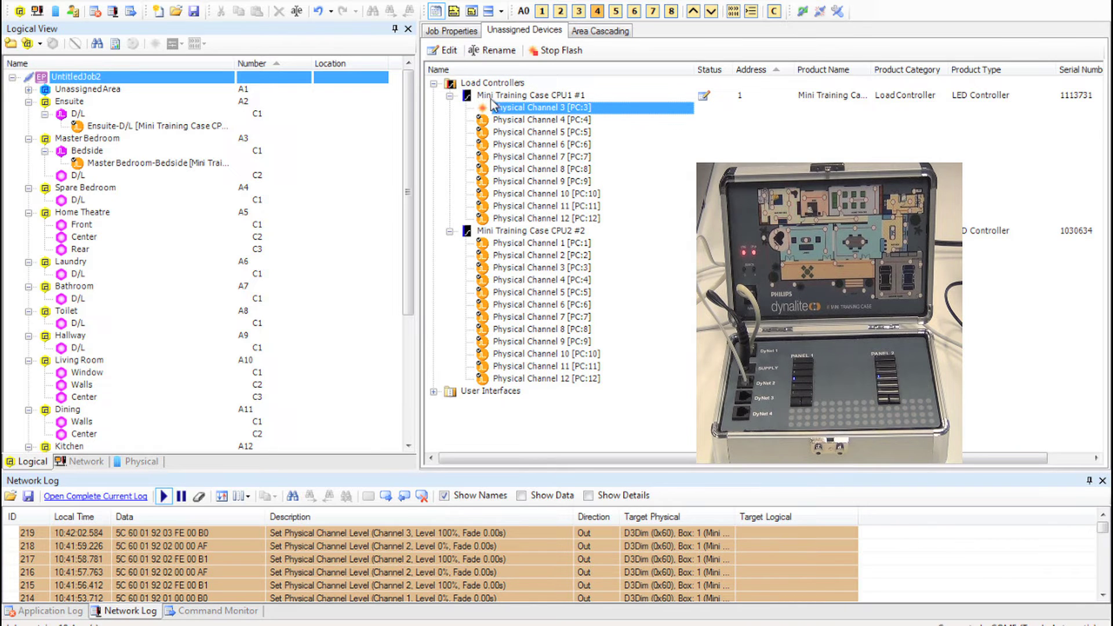
{"action": "left_click_drag", "start_coordinate": [509, 109], "coordinate": [323, 176]}
Assign channels 4–6 to Spare Bedroom D/L, Living Room Center and Home Theatre Front
{"action": "left_click_drag", "start_coordinate": [511, 107], "coordinate": [250, 215]}
{"action": "left_click_drag", "start_coordinate": [250, 215], "coordinate": [249, 215]}
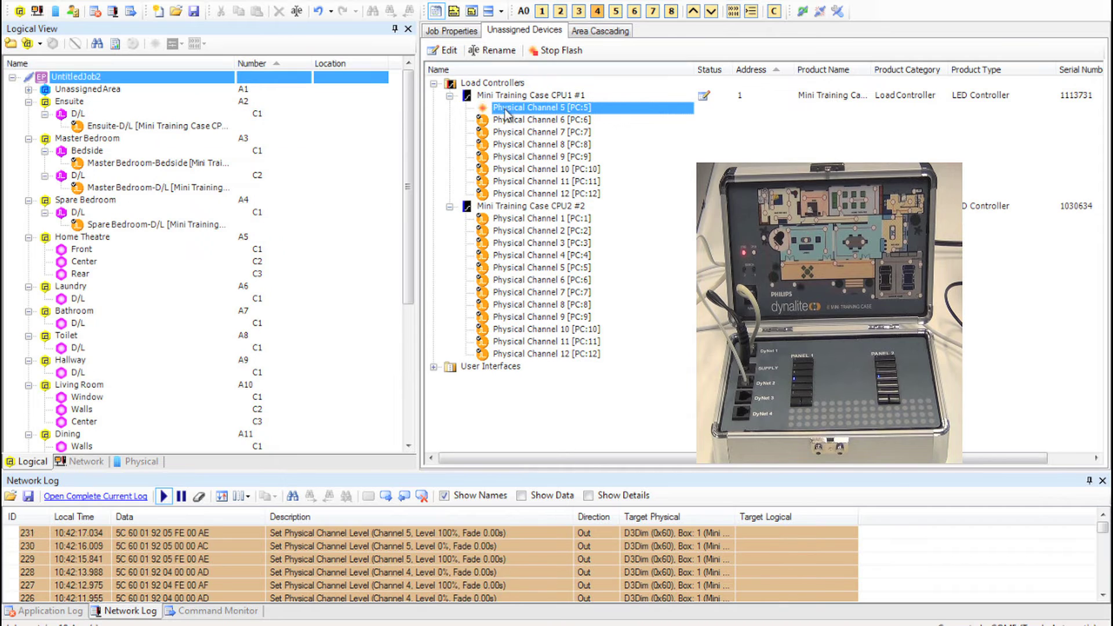
{"action": "left_click_drag", "start_coordinate": [510, 108], "coordinate": [249, 422]}
{"action": "left_click", "coordinate": [542, 108]}
{"action": "left_click", "coordinate": [548, 55]}
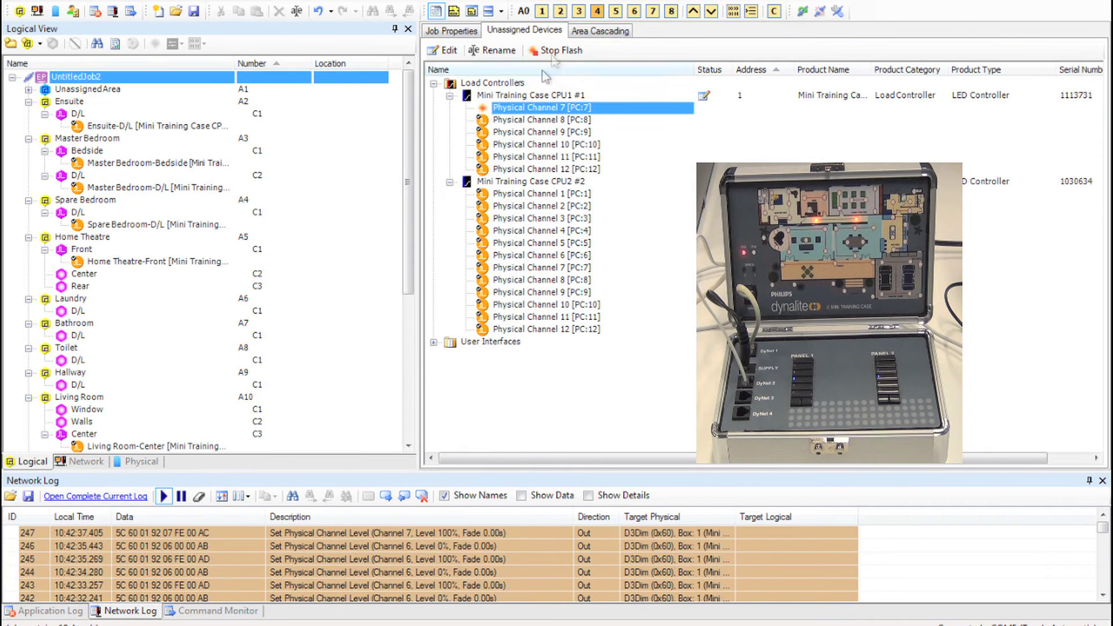
{"action": "left_click_drag", "start_coordinate": [510, 108], "coordinate": [187, 380]}
Assign channels 7–11 to Hallway D/L, Dining Walls, Porch D/L, Entry Channel 1 and Living Room Window
{"action": "left_click_drag", "start_coordinate": [186, 380], "coordinate": [186, 385]}
{"action": "left_click", "coordinate": [548, 51]}
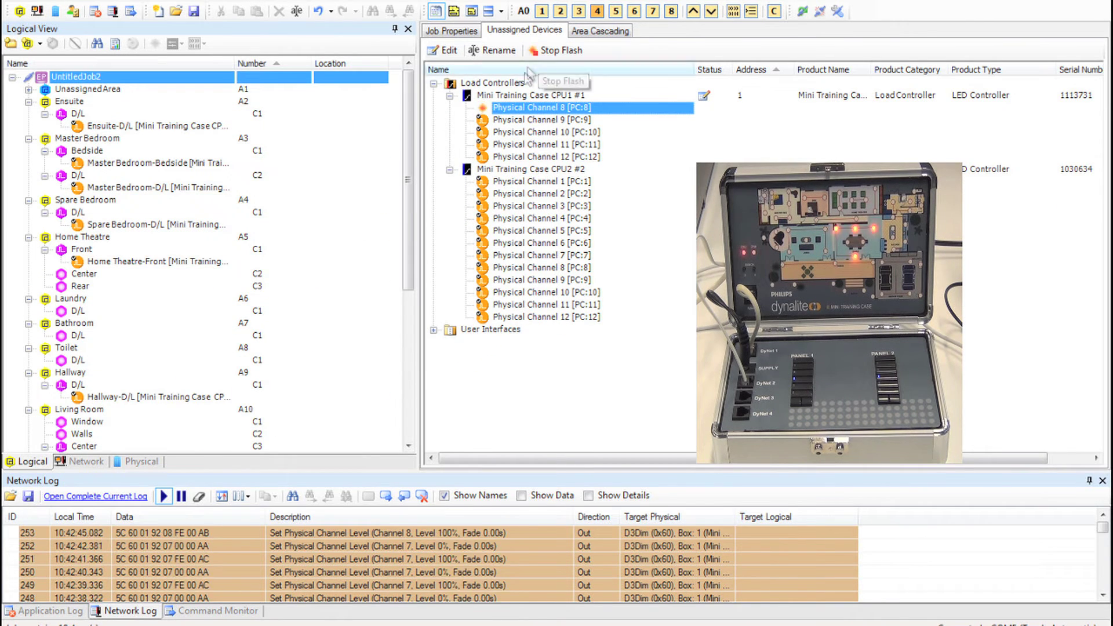
{"action": "left_click_drag", "start_coordinate": [510, 108], "coordinate": [174, 410]}
{"action": "left_click_drag", "start_coordinate": [174, 410], "coordinate": [174, 410]}
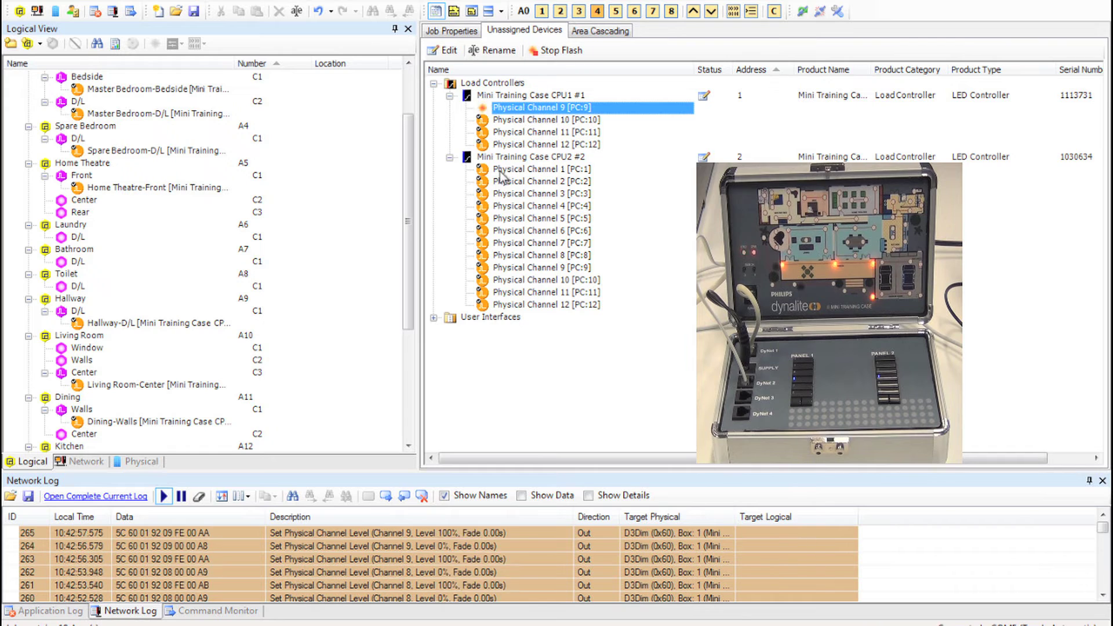
{"action": "left_click_drag", "start_coordinate": [510, 108], "coordinate": [238, 455]}
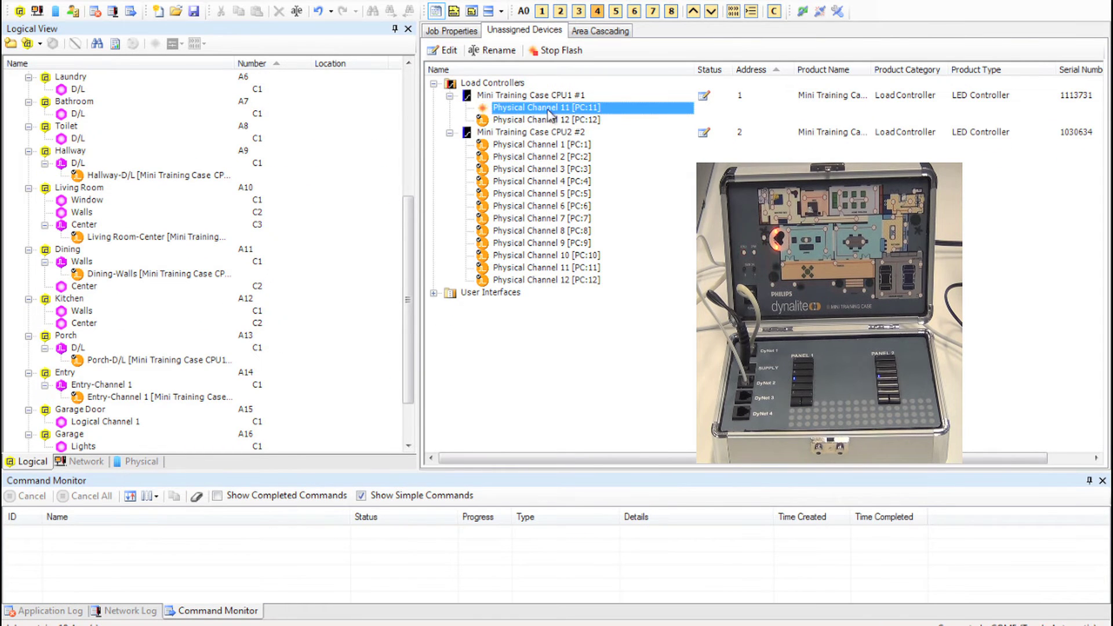
{"action": "left_click_drag", "start_coordinate": [548, 113], "coordinate": [221, 206]}
Flash Physical Channel 12, assign it to Kitchen Center, then unassign it again
{"action": "left_click", "coordinate": [548, 51]}
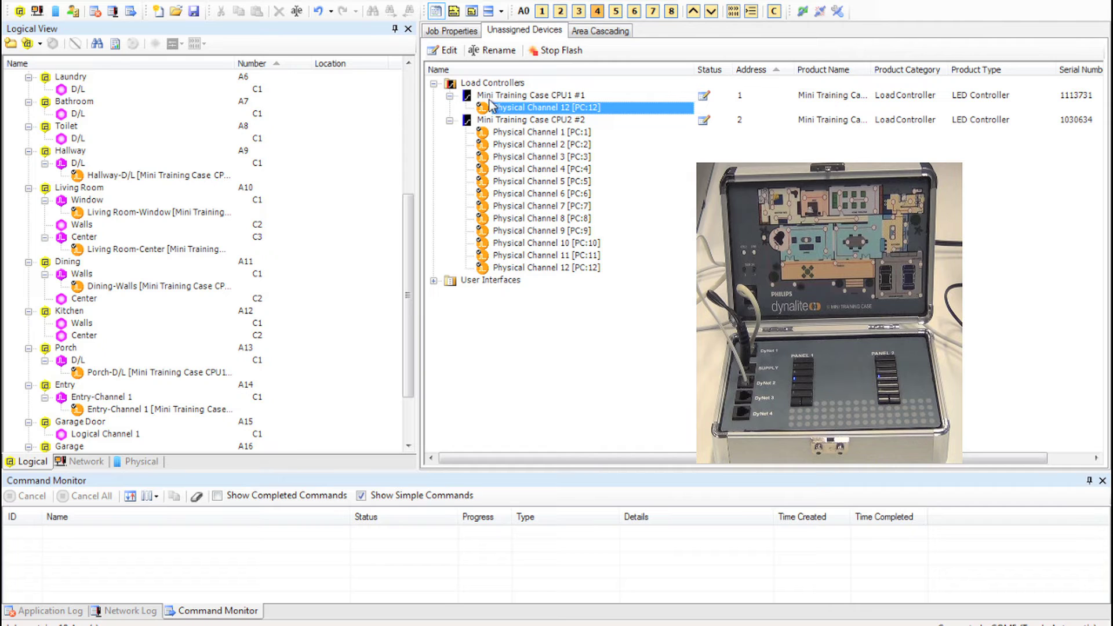
{"action": "left_click_drag", "start_coordinate": [514, 111], "coordinate": [241, 331]}
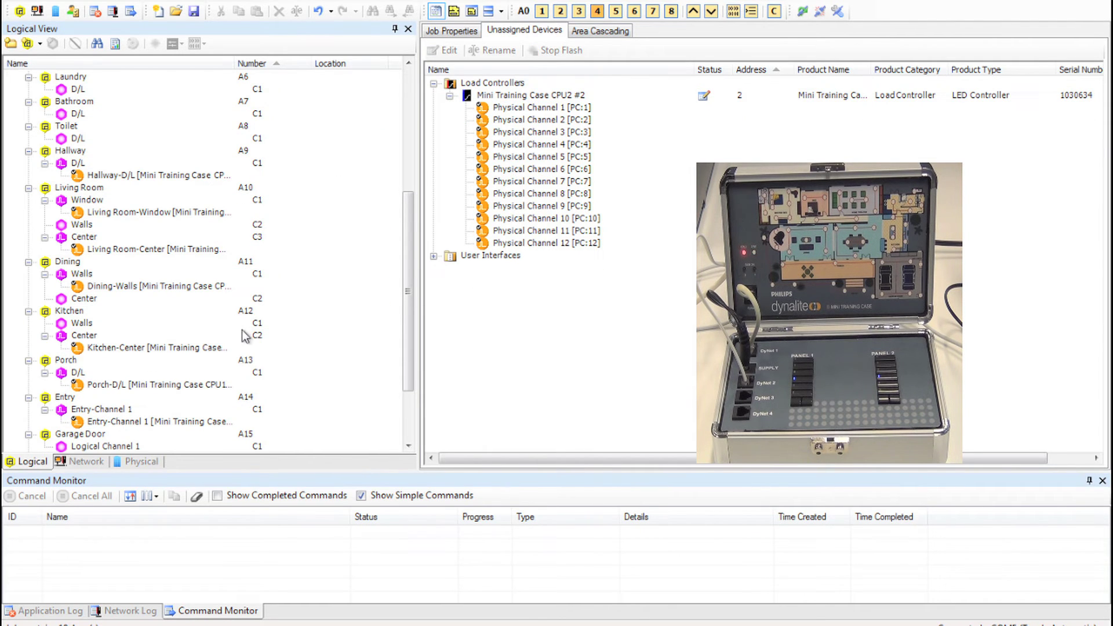
{"action": "left_click", "coordinate": [172, 349]}
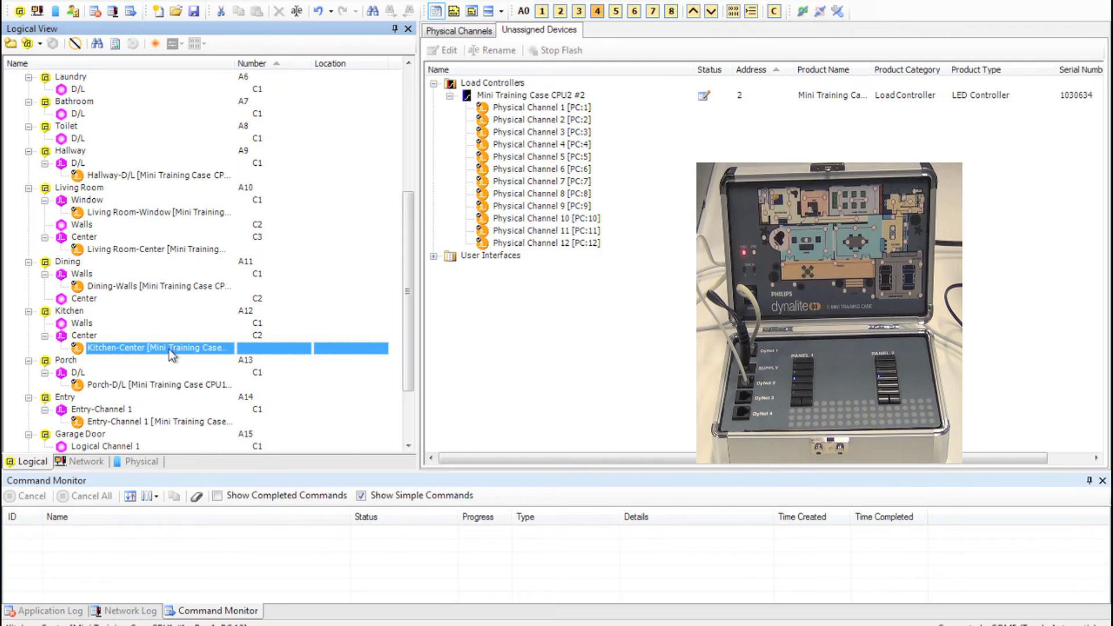
{"action": "right_click", "coordinate": [170, 349]}
{"action": "left_click", "coordinate": [218, 436]}
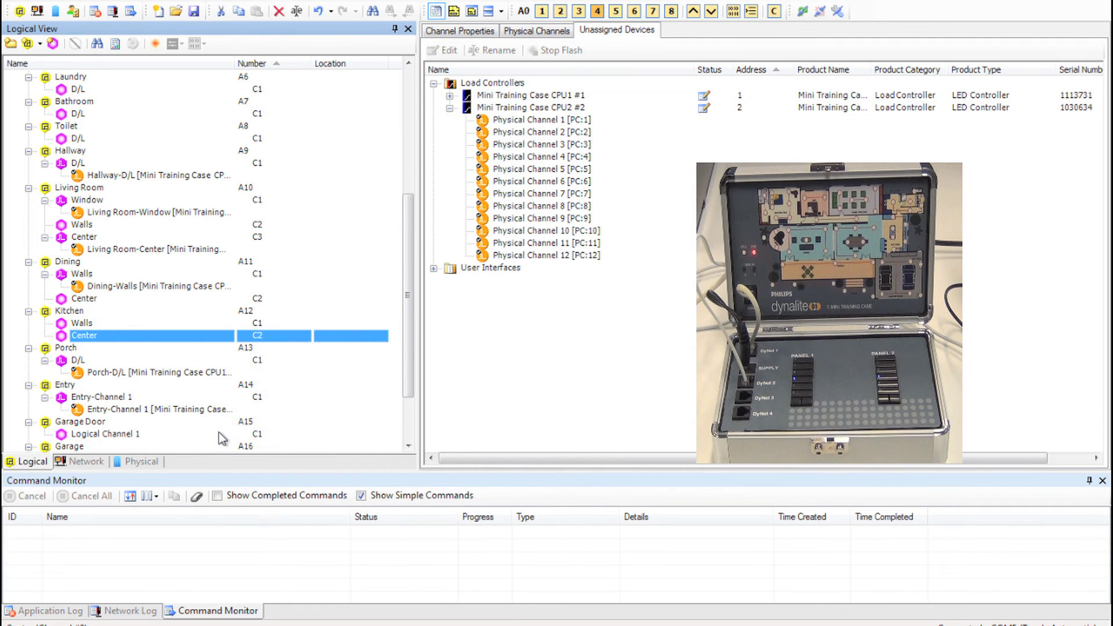
Re-flash CPU1 Physical Channel 12 and assign it to Dining Center
{"action": "left_click", "coordinate": [450, 96]}
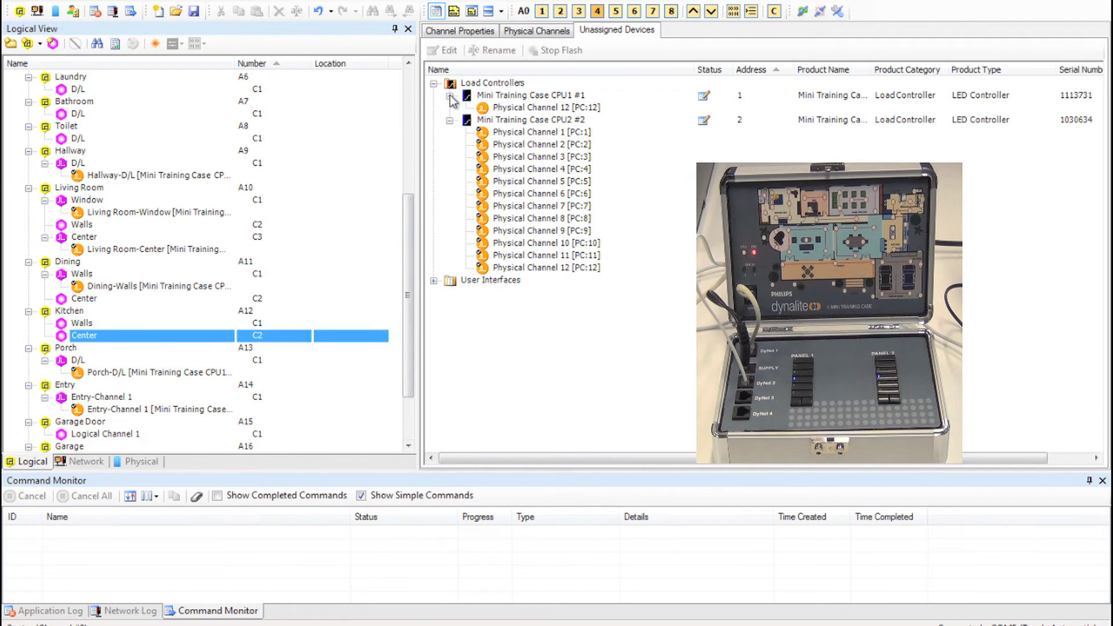
{"action": "left_click", "coordinate": [467, 97]}
{"action": "left_click", "coordinate": [506, 109]}
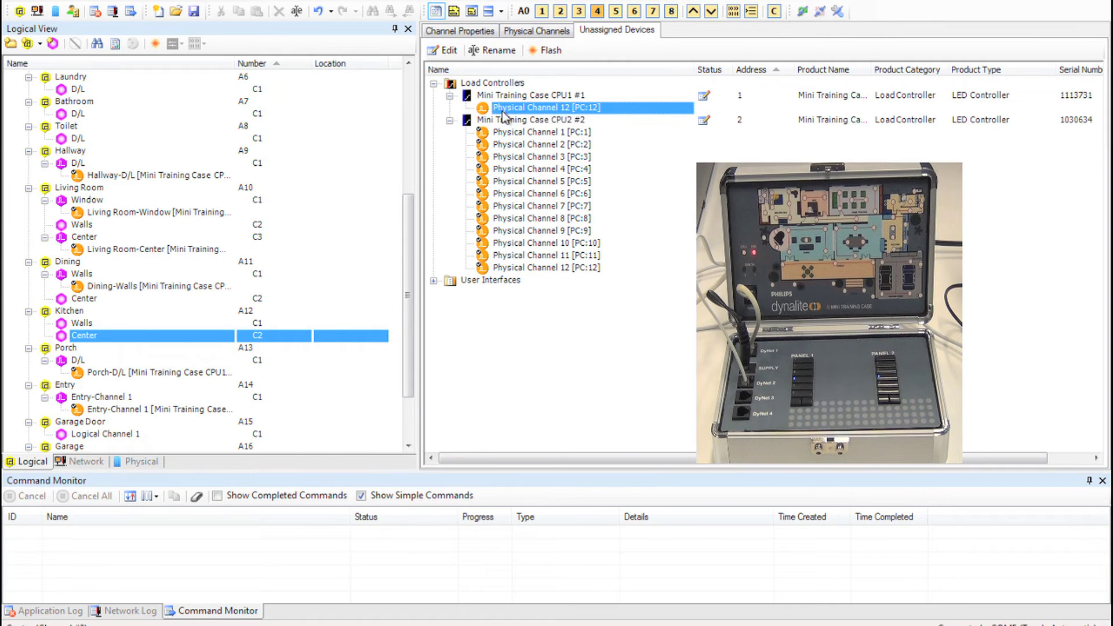
{"action": "left_click", "coordinate": [537, 58]}
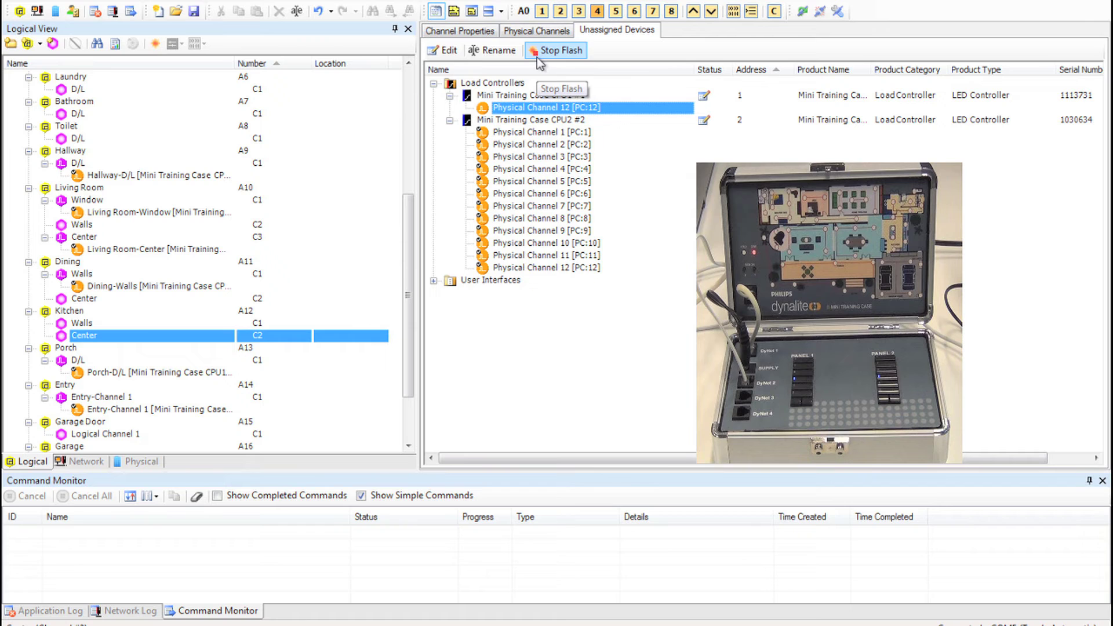
{"action": "left_click_drag", "start_coordinate": [531, 109], "coordinate": [190, 295]}
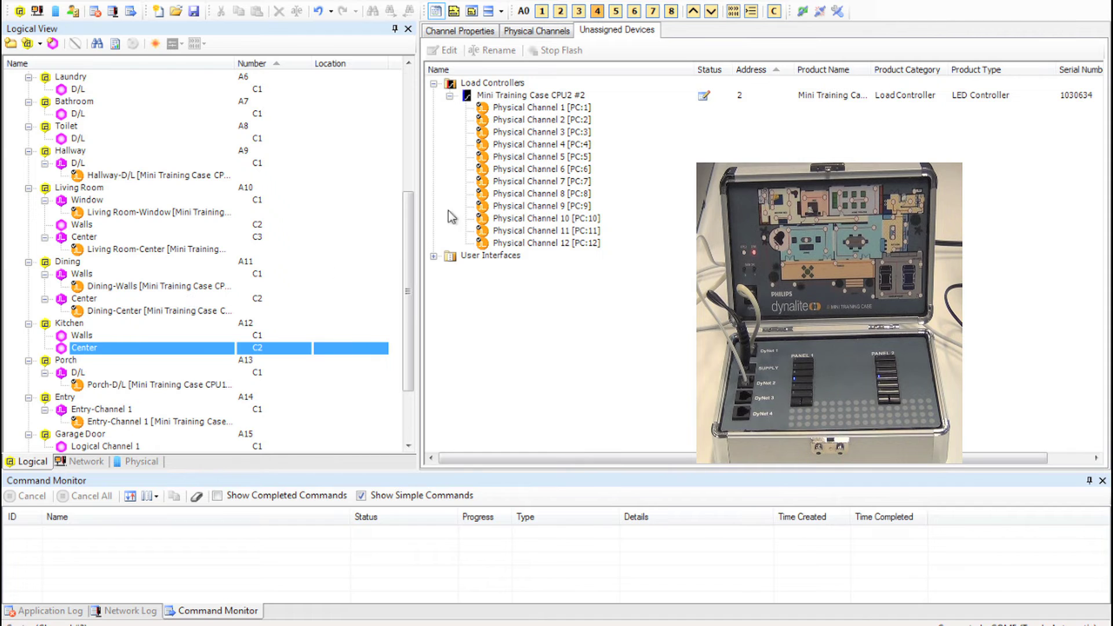
Assign CPU2 physical channels to Home Theatre Center, Home Theatre Rear and Bathroom/Toilet D/L
{"action": "left_click_drag", "start_coordinate": [525, 110], "coordinate": [258, 250]}
{"action": "left_click_drag", "start_coordinate": [525, 107], "coordinate": [258, 310]}
{"action": "left_click_drag", "start_coordinate": [524, 107], "coordinate": [81, 138]}
Flash-test the remaining CPU2 channels and assign them to Garage Door, Security and Garage Lights
{"action": "left_click", "coordinate": [538, 51]}
{"action": "scroll", "coordinate": [416, 308], "scroll_direction": "down", "scroll_amount": 2}
{"action": "left_click_drag", "start_coordinate": [545, 107], "coordinate": [105, 434]}
{"action": "left_click", "coordinate": [548, 50]}
{"action": "left_click", "coordinate": [545, 54]}
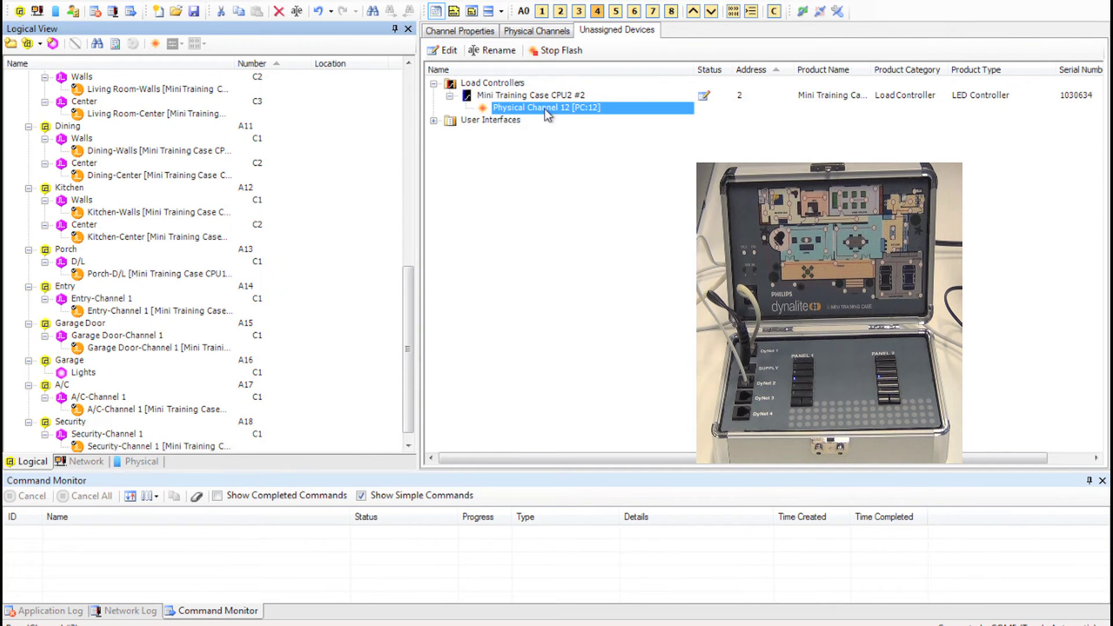
{"action": "left_click_drag", "start_coordinate": [545, 107], "coordinate": [191, 382]}
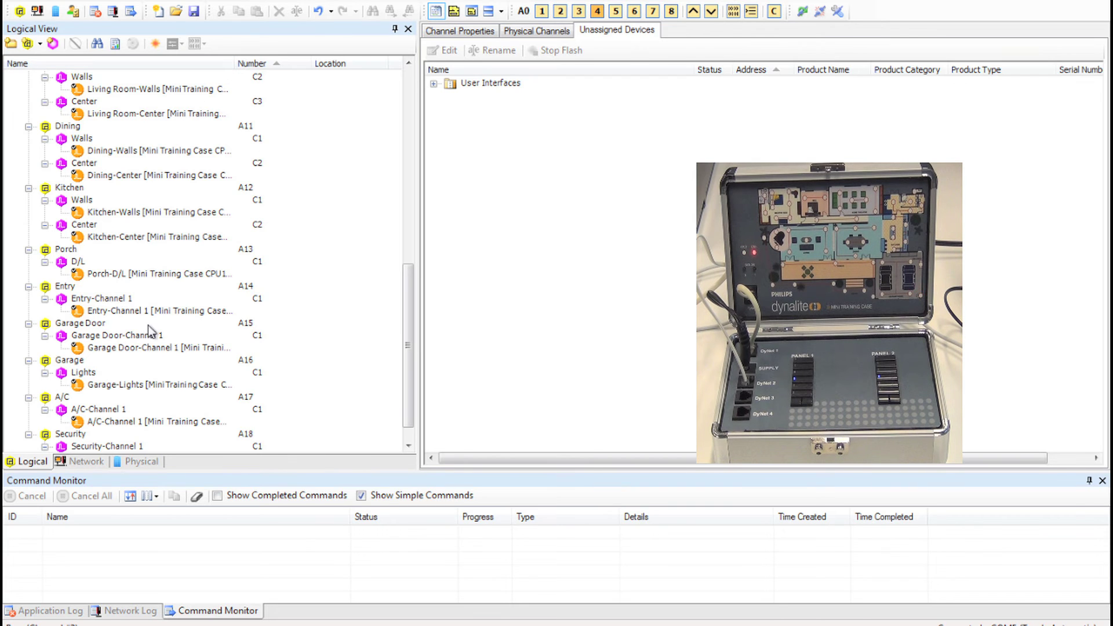
Save modified device data to both Mini Training Case load controllers and watch the network log
{"action": "left_click", "coordinate": [79, 464]}
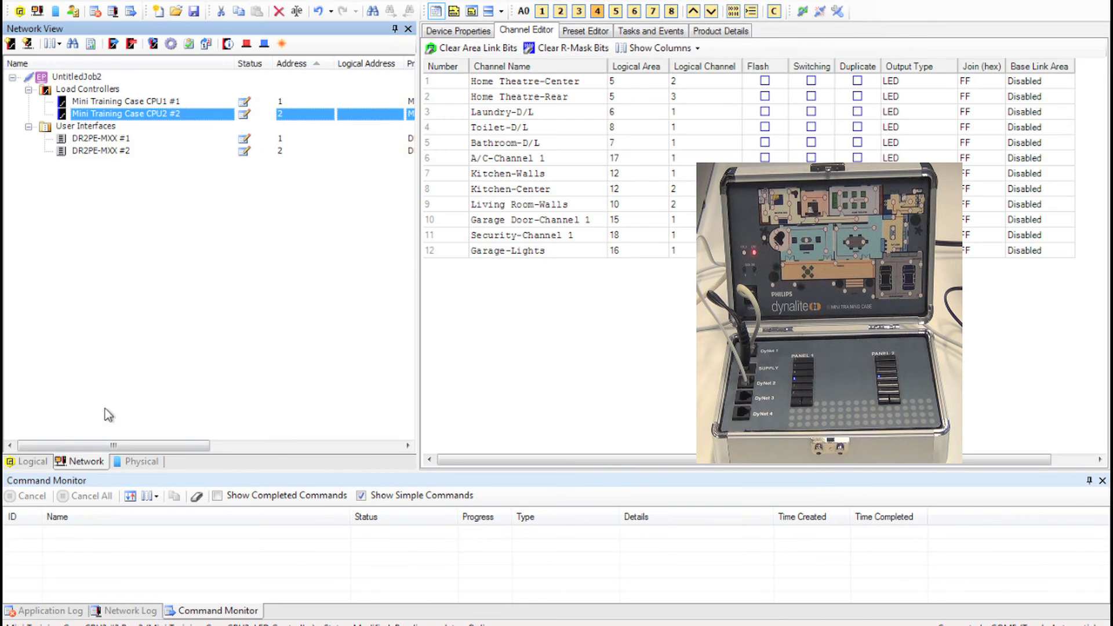
{"action": "left_click", "coordinate": [125, 101]}
{"action": "left_click", "coordinate": [125, 113], "text": "shift"}
{"action": "left_click", "coordinate": [131, 44]}
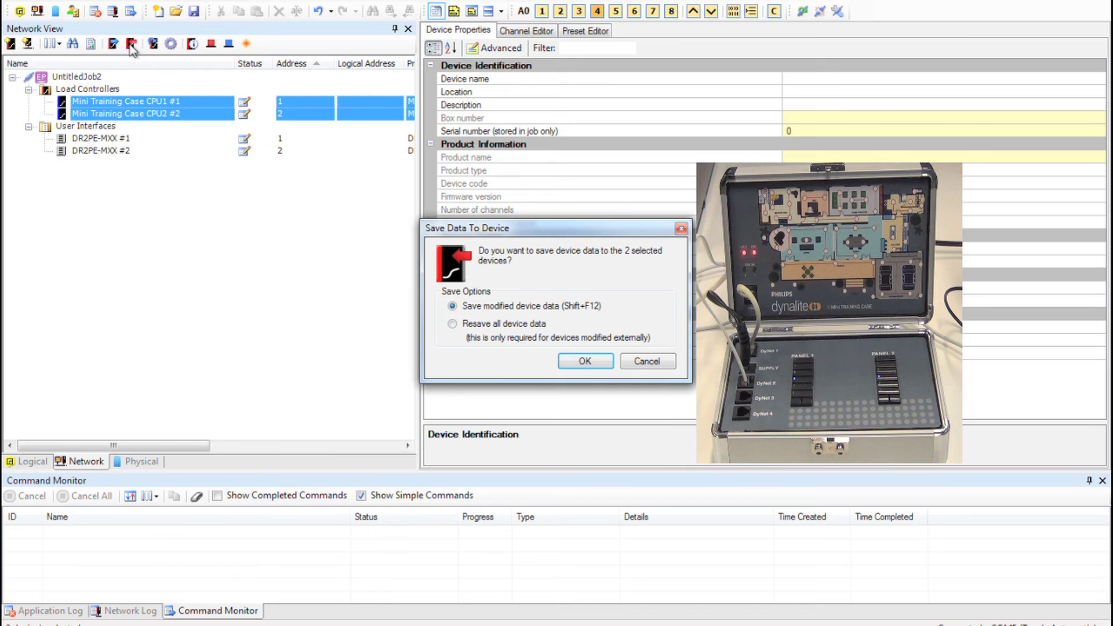
{"action": "left_click", "coordinate": [580, 362]}
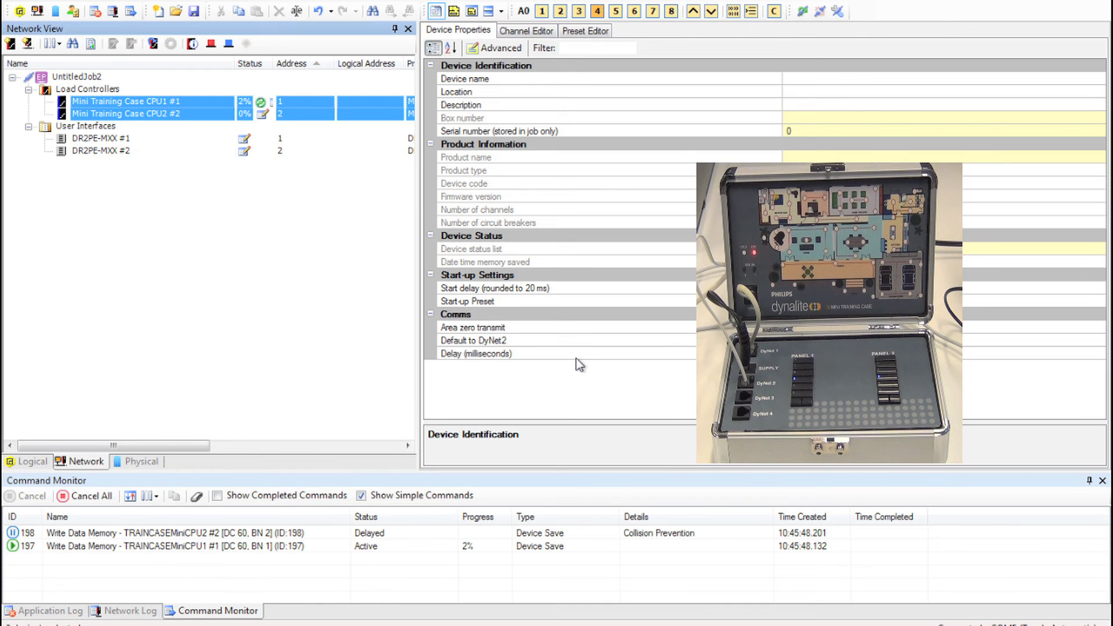
{"action": "left_click", "coordinate": [142, 612]}
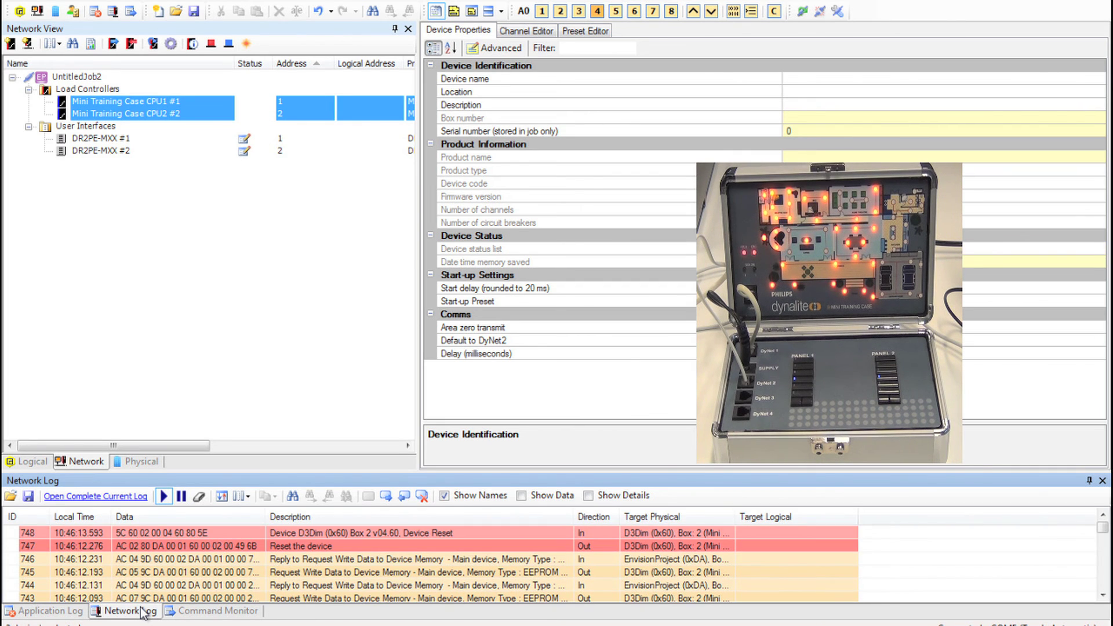
Flash Area 2 Ensuite from the logical view to recall it at 100%
{"action": "left_click", "coordinate": [32, 461]}
{"action": "scroll", "coordinate": [156, 106], "scroll_direction": "up", "scroll_amount": 10}
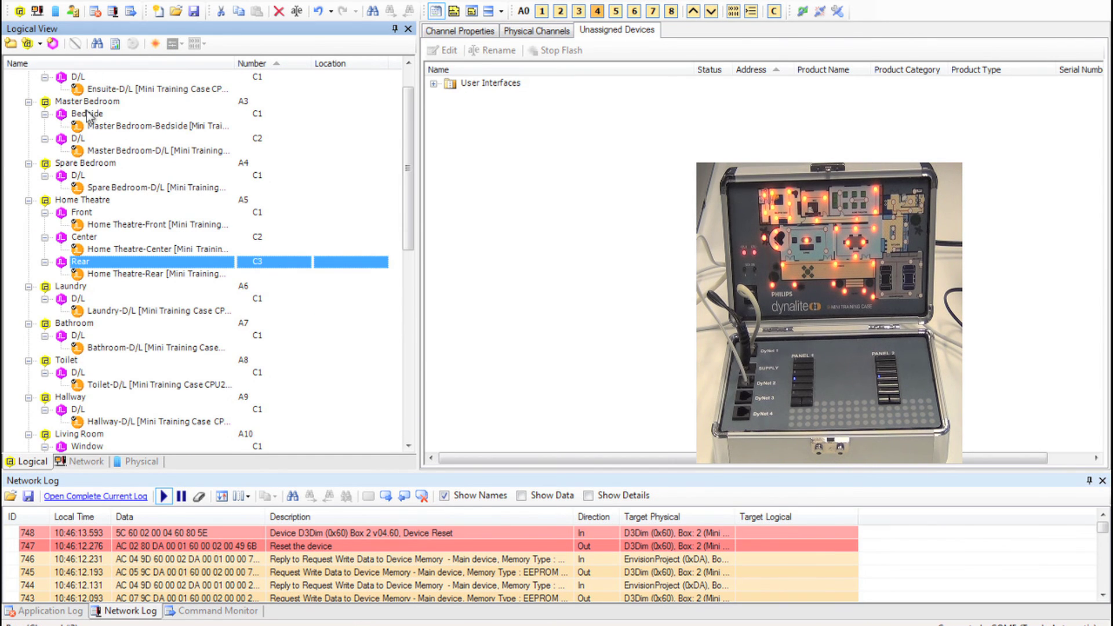
{"action": "scroll", "coordinate": [63, 106], "scroll_direction": "up", "scroll_amount": 1}
{"action": "left_click", "coordinate": [65, 102]}
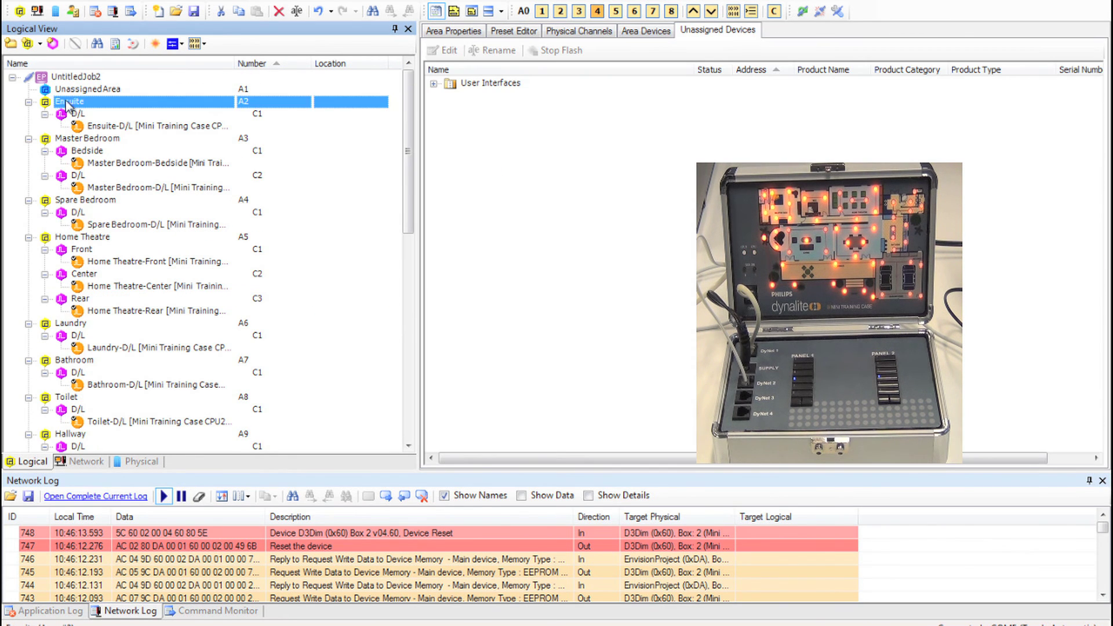
{"action": "left_click", "coordinate": [152, 45]}
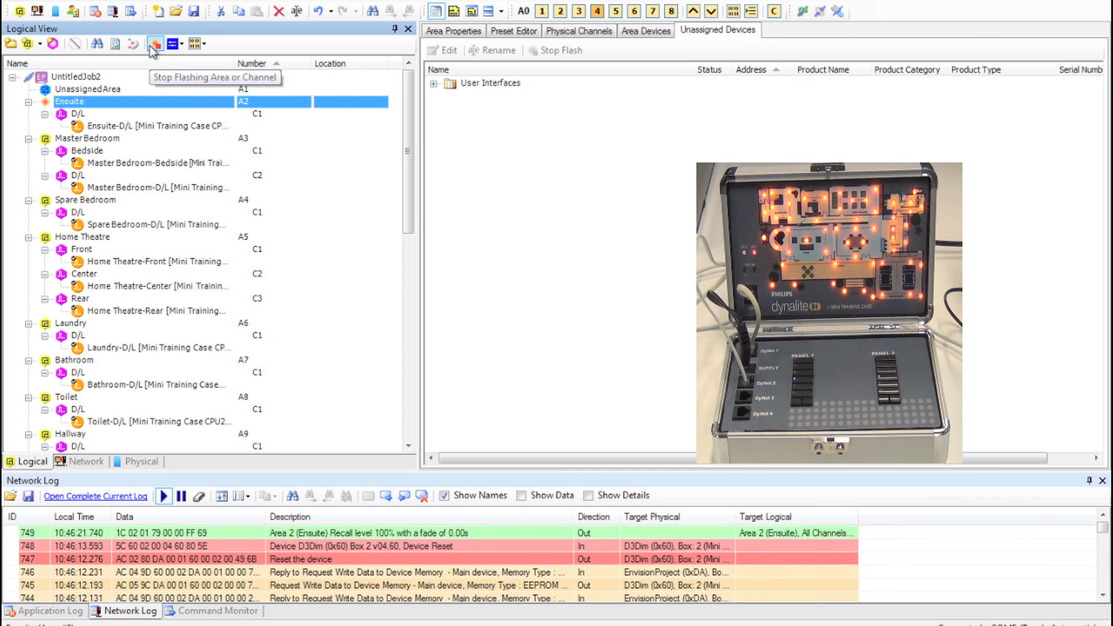